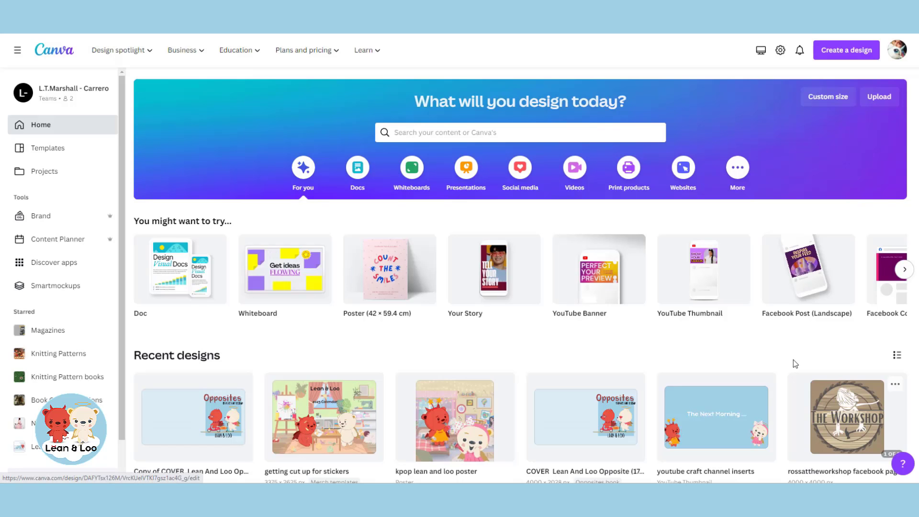
Create a blank custom-size design of 17.25 × 8.75 inches, with units set to in.
{"action": "left_click", "coordinate": [829, 96]}
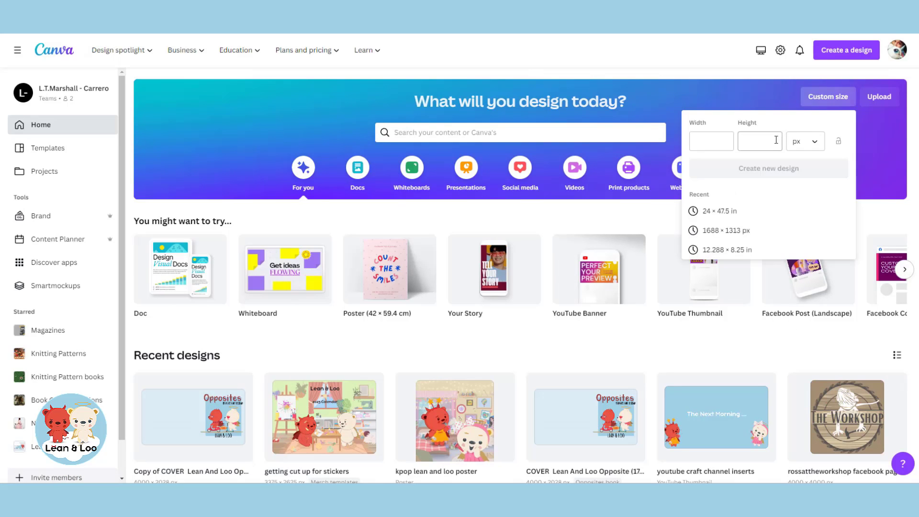
{"action": "left_click", "coordinate": [803, 147]}
{"action": "left_click", "coordinate": [802, 191]}
{"action": "type", "text": "8.75"}
{"action": "left_click", "coordinate": [761, 172]}
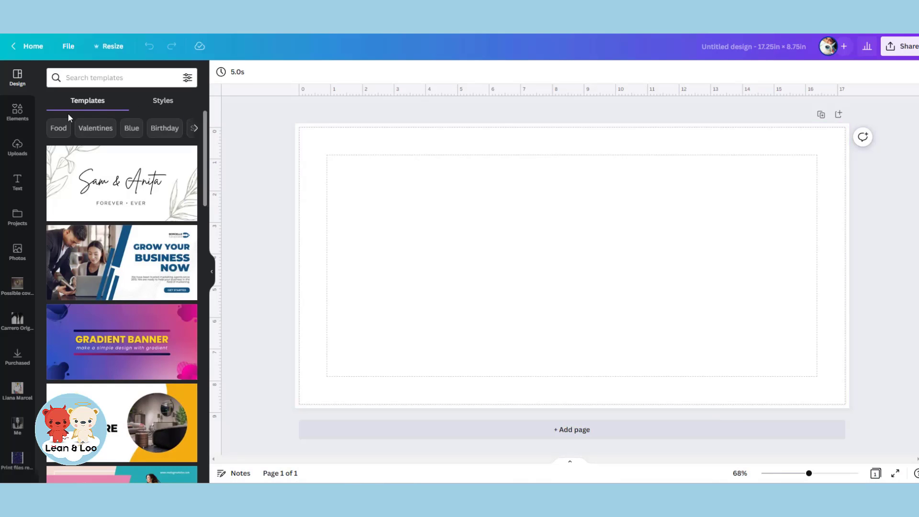
Upload all the PNG images from the Downloads > Bear png folder to Uploads.
{"action": "left_click", "coordinate": [23, 154]}
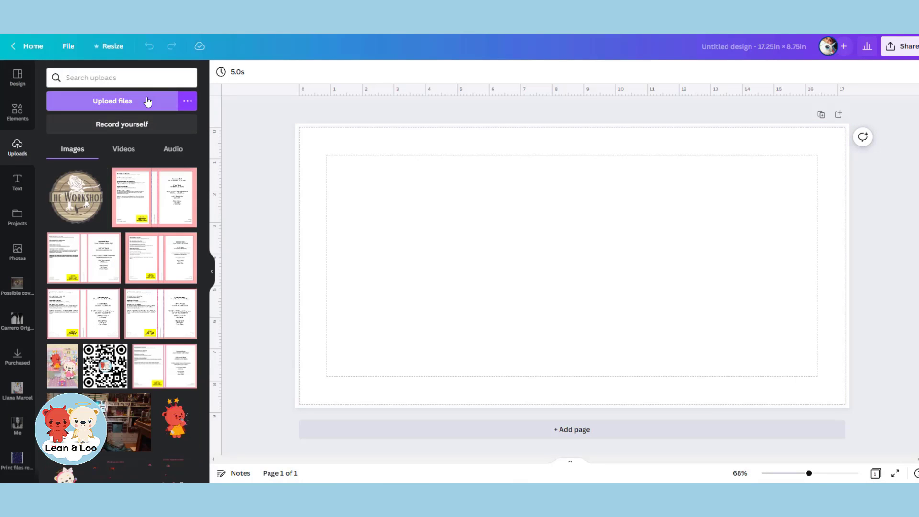
{"action": "left_click", "coordinate": [145, 100]}
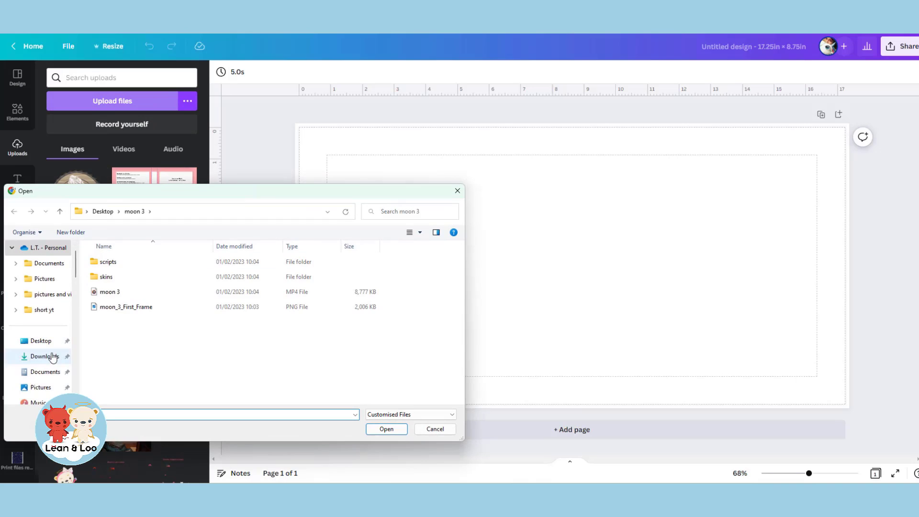
{"action": "left_click", "coordinate": [47, 356]}
{"action": "left_click", "coordinate": [168, 288]}
{"action": "double_click", "coordinate": [168, 289]}
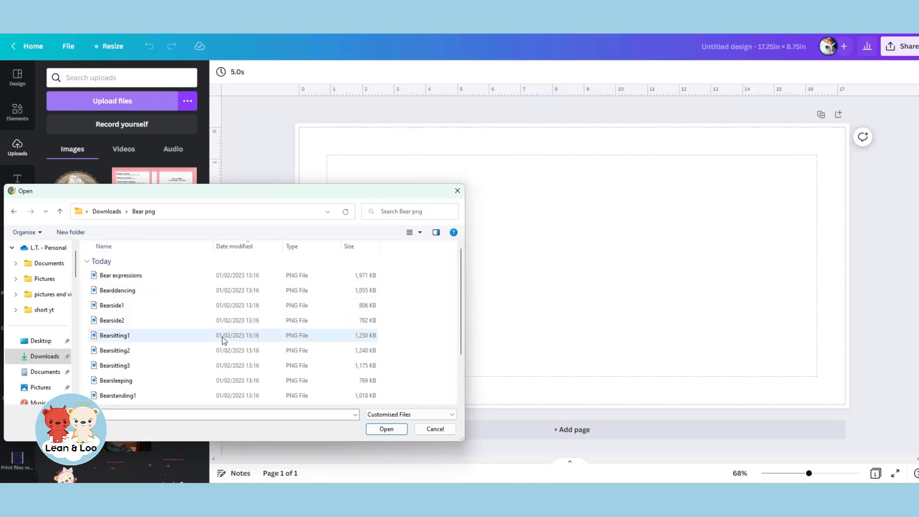
{"action": "left_click_drag", "start_coordinate": [101, 295], "coordinate": [217, 412]}
{"action": "left_click", "coordinate": [378, 428]}
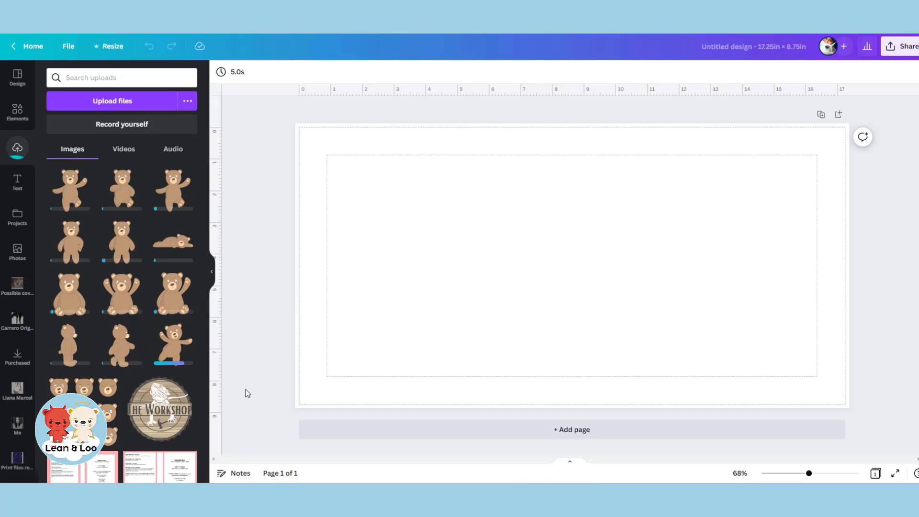
Place the bear-faces sheet on the page, enlarge it, and crop it to the top-left face.
{"action": "left_click_drag", "start_coordinate": [107, 388], "coordinate": [463, 235]}
{"action": "left_click_drag", "start_coordinate": [598, 287], "coordinate": [638, 239]}
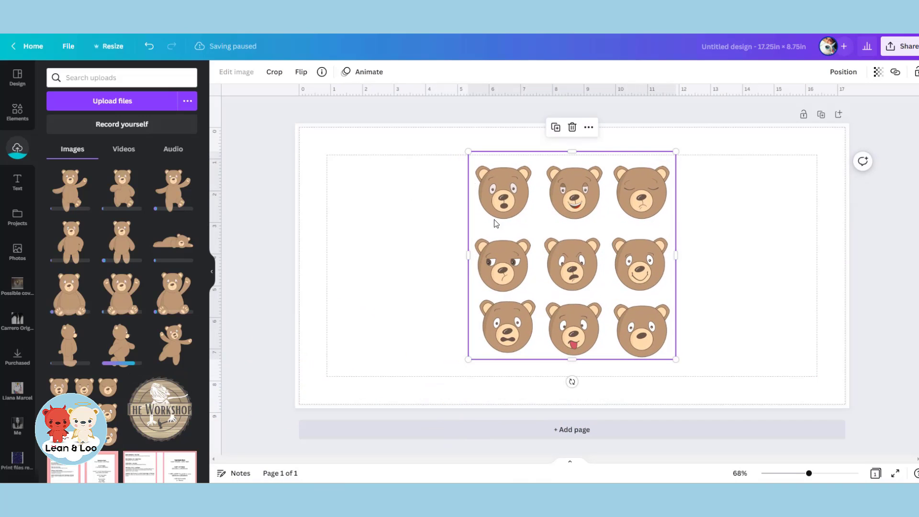
{"action": "left_click_drag", "start_coordinate": [469, 152], "coordinate": [443, 128]}
{"action": "left_click_drag", "start_coordinate": [674, 359], "coordinate": [540, 224]}
{"action": "left_click", "coordinate": [275, 72]}
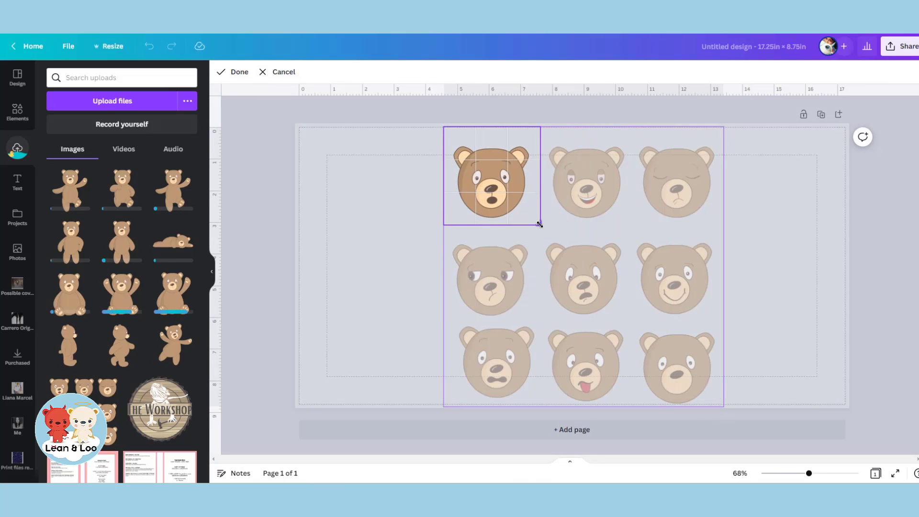
{"action": "left_click", "coordinate": [236, 73]}
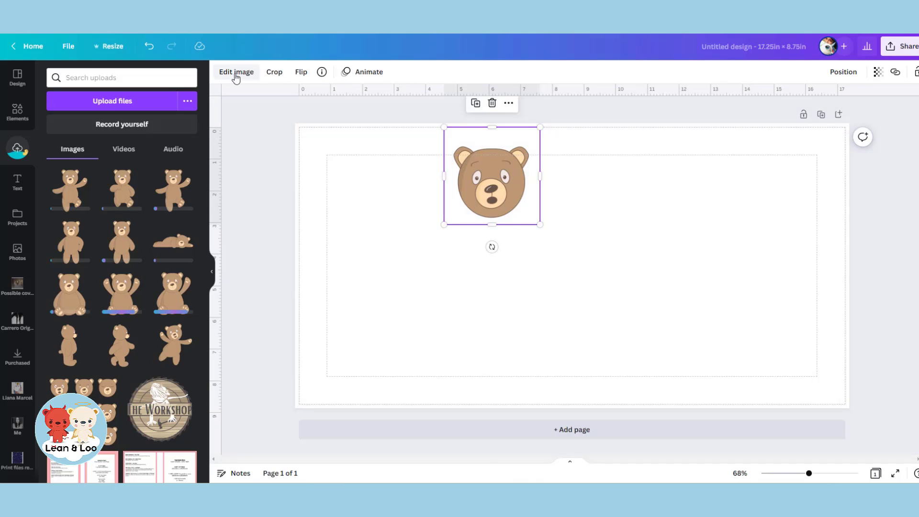
Duplicate that face beside the original and re-crop the copy to the smiling bear.
{"action": "left_click", "coordinate": [476, 104]}
{"action": "left_click_drag", "start_coordinate": [509, 209], "coordinate": [506, 185]}
{"action": "left_click", "coordinate": [274, 72]}
{"action": "left_click", "coordinate": [235, 74]}
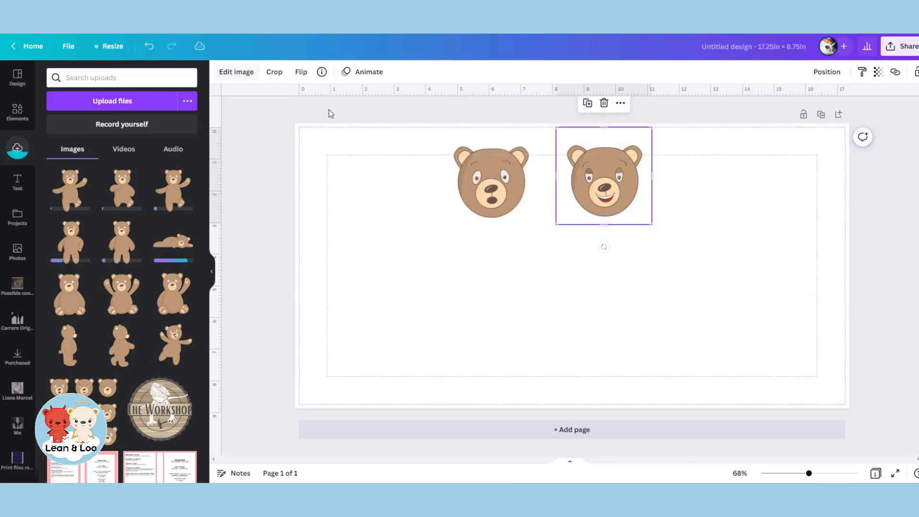
Make a third copy cropped to the sleeping bear, placed top-left level with the others.
{"action": "left_click", "coordinate": [588, 103]}
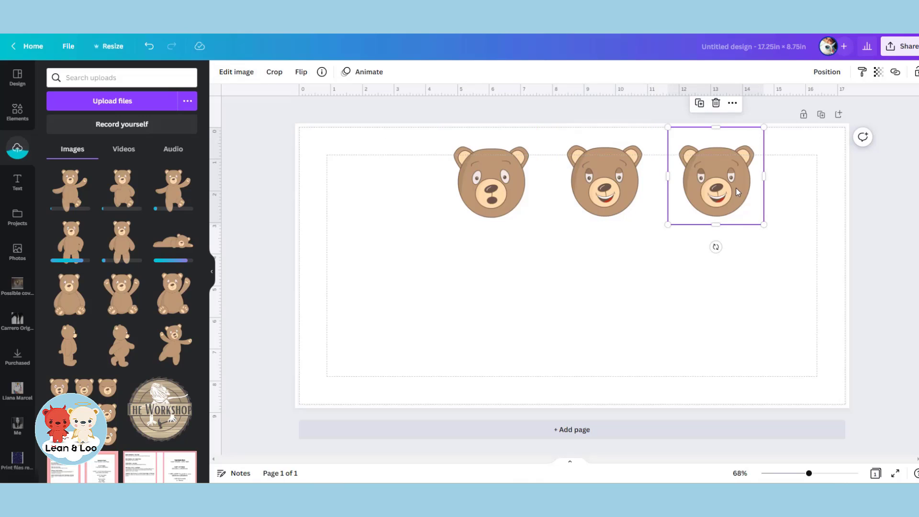
{"action": "left_click_drag", "start_coordinate": [737, 197], "coordinate": [385, 320]}
{"action": "left_click", "coordinate": [274, 72]}
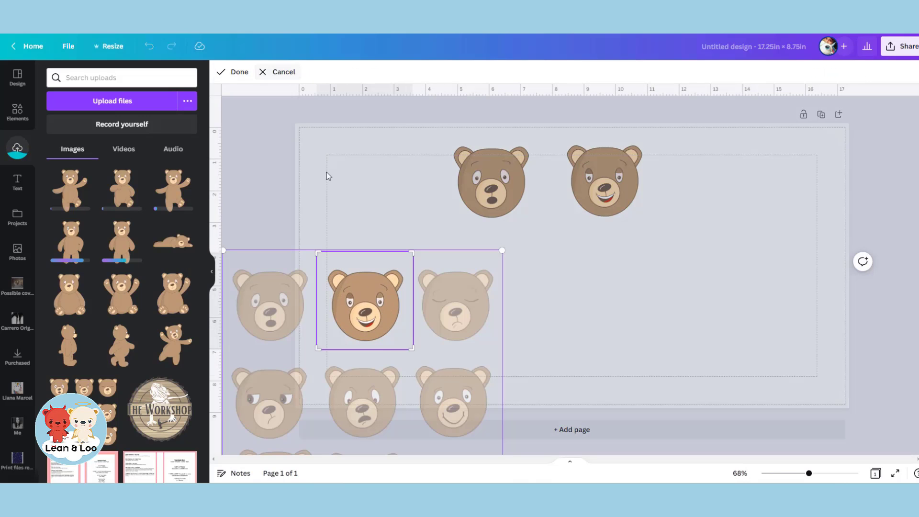
{"action": "left_click_drag", "start_coordinate": [444, 323], "coordinate": [360, 325]}
{"action": "left_click", "coordinate": [234, 72]}
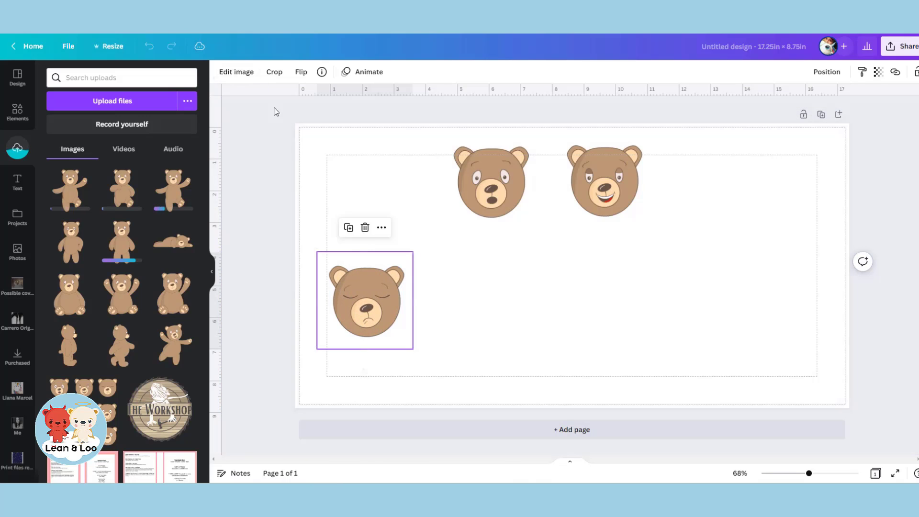
{"action": "left_click_drag", "start_coordinate": [379, 295], "coordinate": [389, 184]}
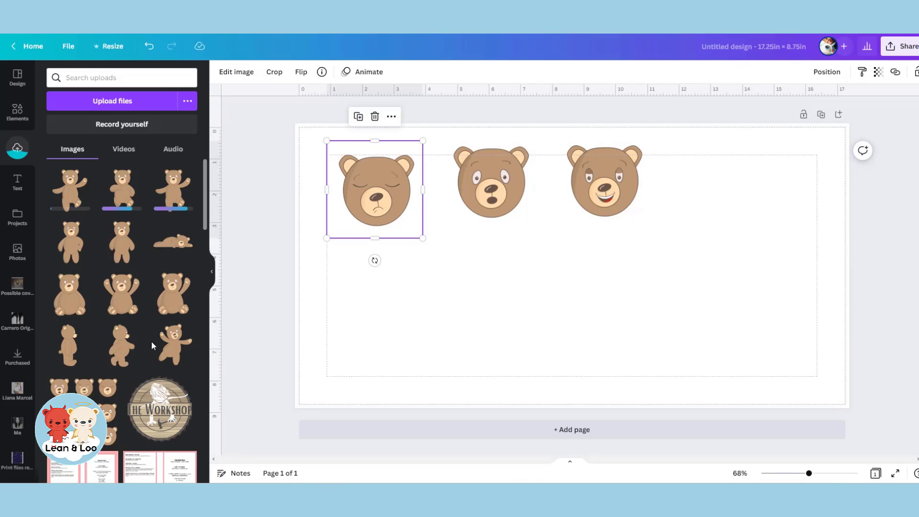
Add the large sitting, waving bear on the right and move the enlarged surprised face onto its head.
{"action": "left_click", "coordinate": [173, 305]}
{"action": "left_click_drag", "start_coordinate": [582, 308], "coordinate": [738, 301]}
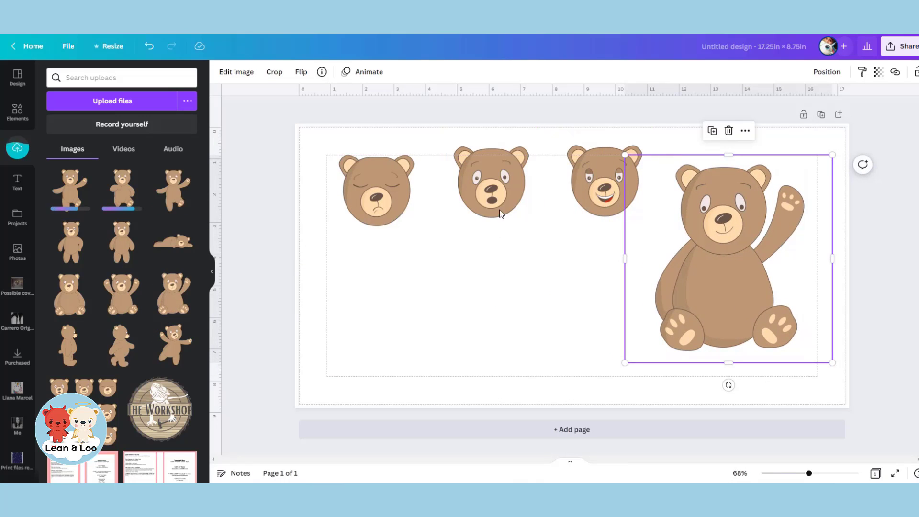
{"action": "left_click_drag", "start_coordinate": [451, 210], "coordinate": [539, 319]}
{"action": "left_click_drag", "start_coordinate": [532, 238], "coordinate": [511, 214]}
{"action": "left_click_drag", "start_coordinate": [570, 283], "coordinate": [737, 233]}
Bring the surprised face forward, resize it to about 3.9 × 4, and align it over the head.
{"action": "left_click", "coordinate": [827, 72]}
{"action": "left_click", "coordinate": [698, 101]}
{"action": "left_click_drag", "start_coordinate": [786, 141], "coordinate": [790, 138]}
{"action": "left_click_drag", "start_coordinate": [751, 203], "coordinate": [750, 203]}
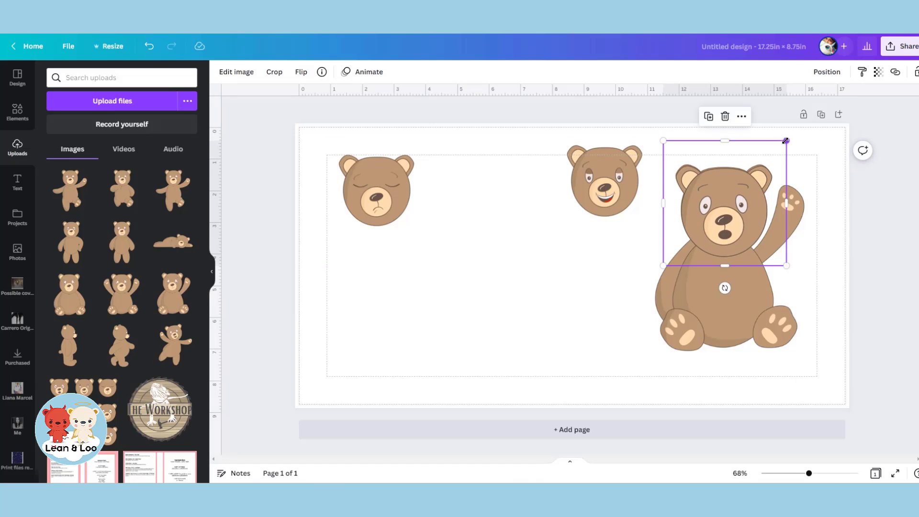
{"action": "left_click_drag", "start_coordinate": [786, 141], "coordinate": [790, 138]}
{"action": "left_click_drag", "start_coordinate": [734, 226], "coordinate": [732, 226]}
{"action": "left_click", "coordinate": [582, 288]}
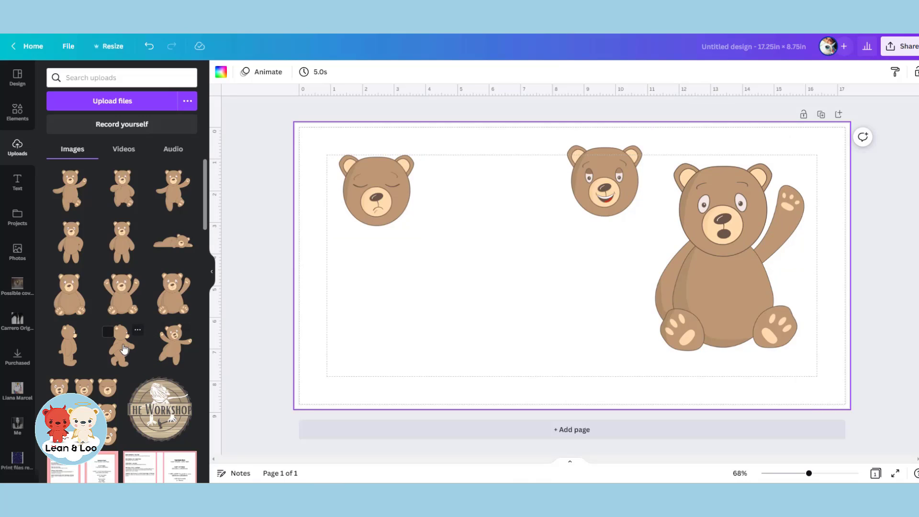
Delete all the bears from the page and search Elements for 'scenery'.
{"action": "left_click_drag", "start_coordinate": [890, 387], "coordinate": [289, 175]}
{"action": "key", "text": "Delete"}
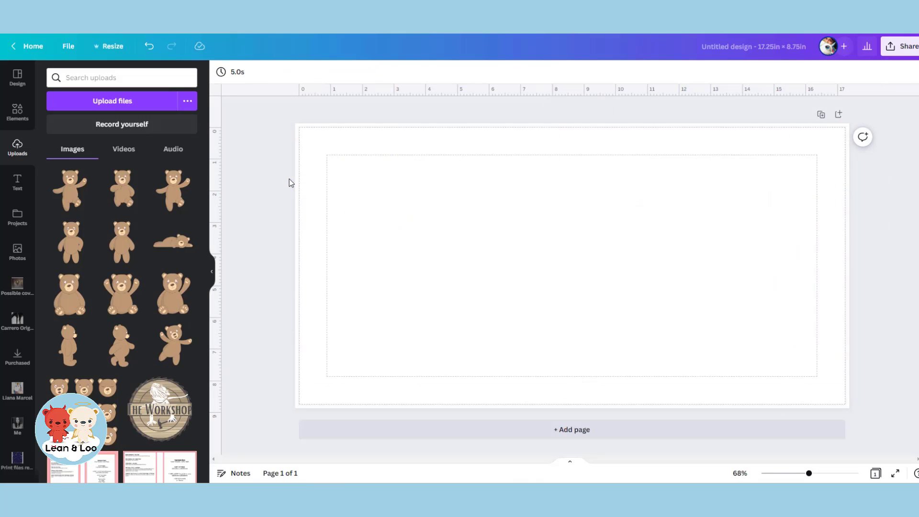
{"action": "left_click", "coordinate": [18, 113]}
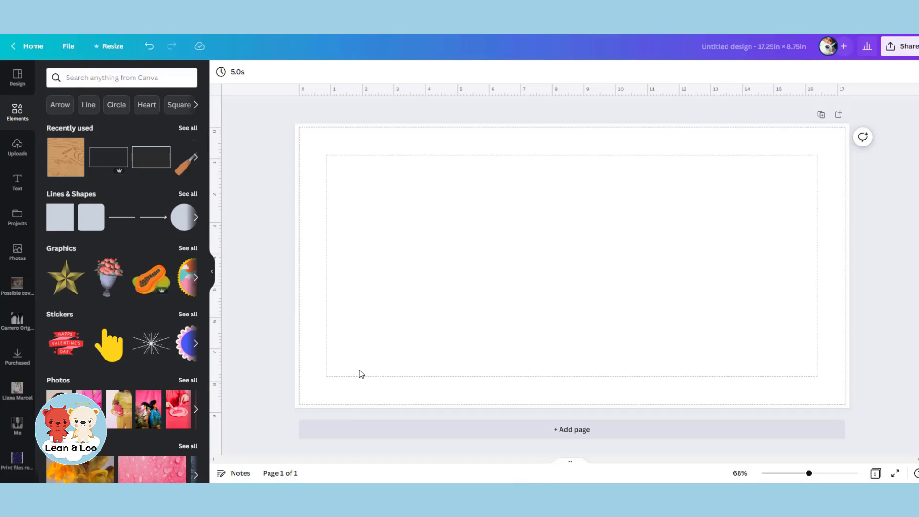
{"action": "left_click", "coordinate": [92, 79]}
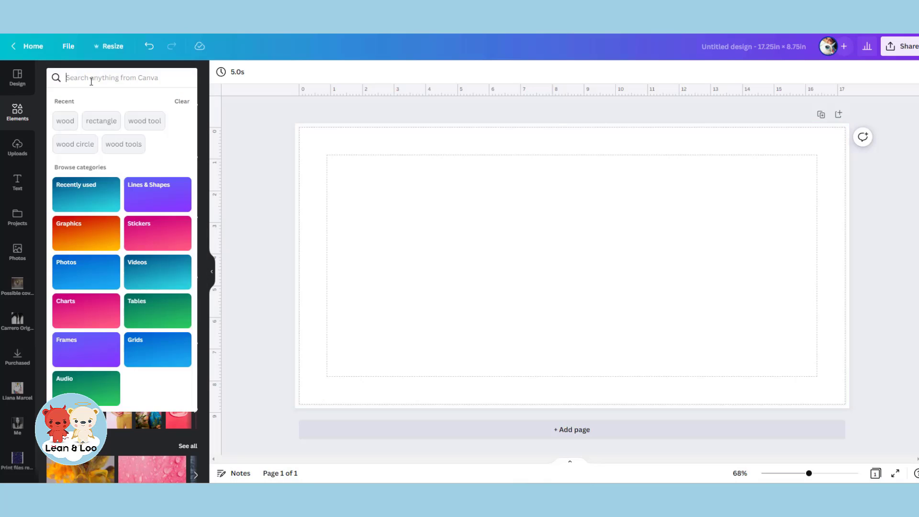
{"action": "type", "text": "sce"}
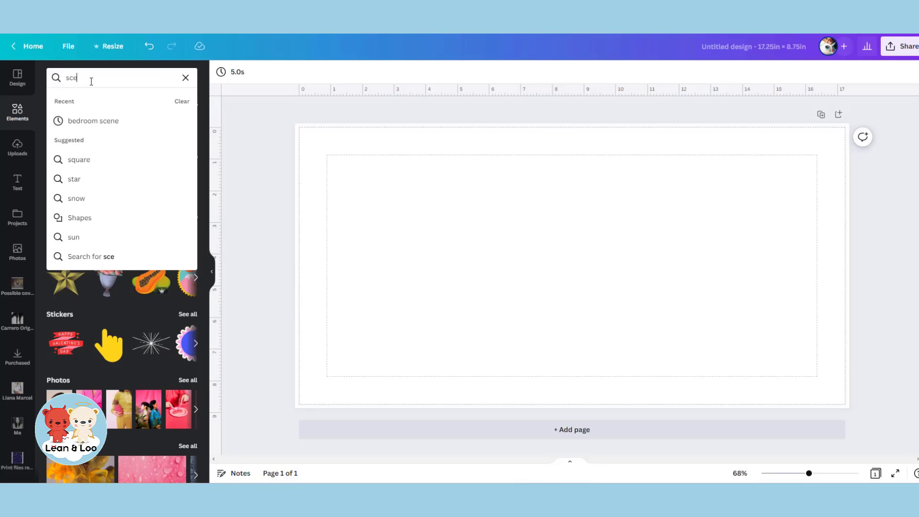
{"action": "type", "text": "nery"}
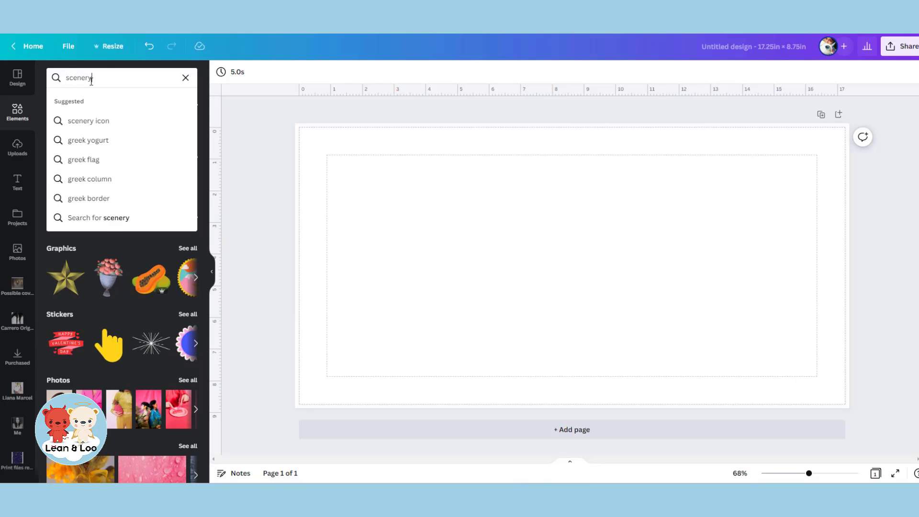
{"action": "key", "text": "Return"}
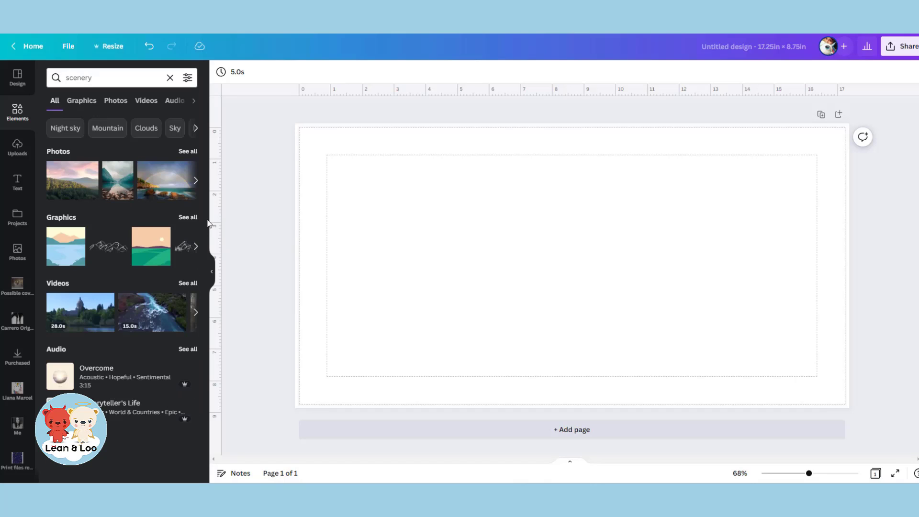
Add the tree-and-green-mountain scenery and stretch it to cover the whole page.
{"action": "left_click", "coordinate": [188, 218]}
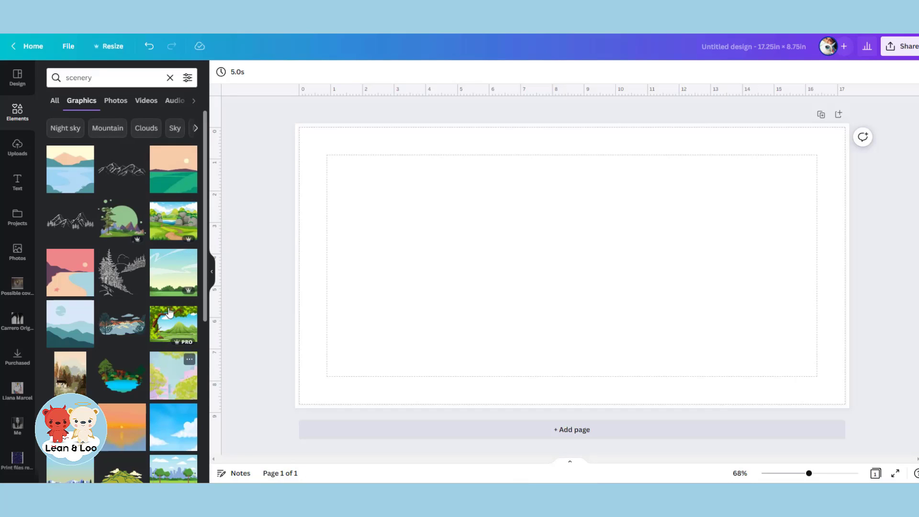
{"action": "left_click", "coordinate": [174, 176]}
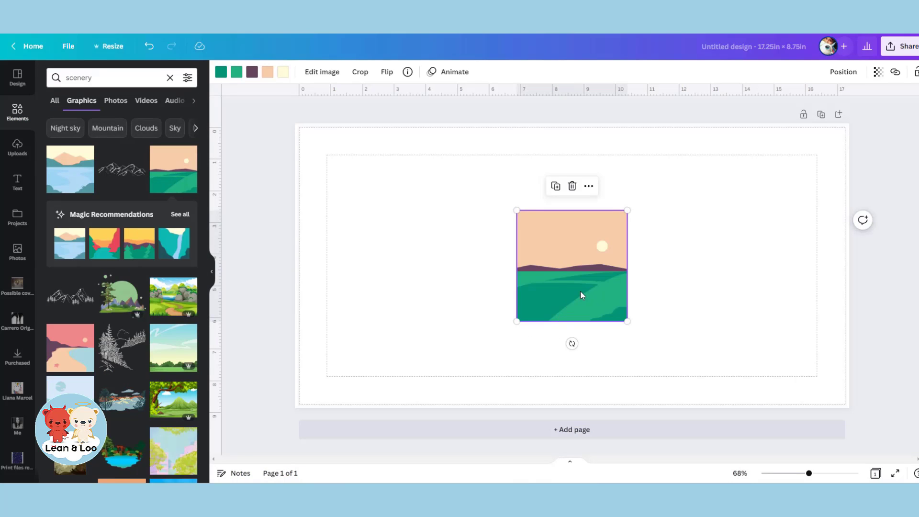
{"action": "key", "text": "Delete"}
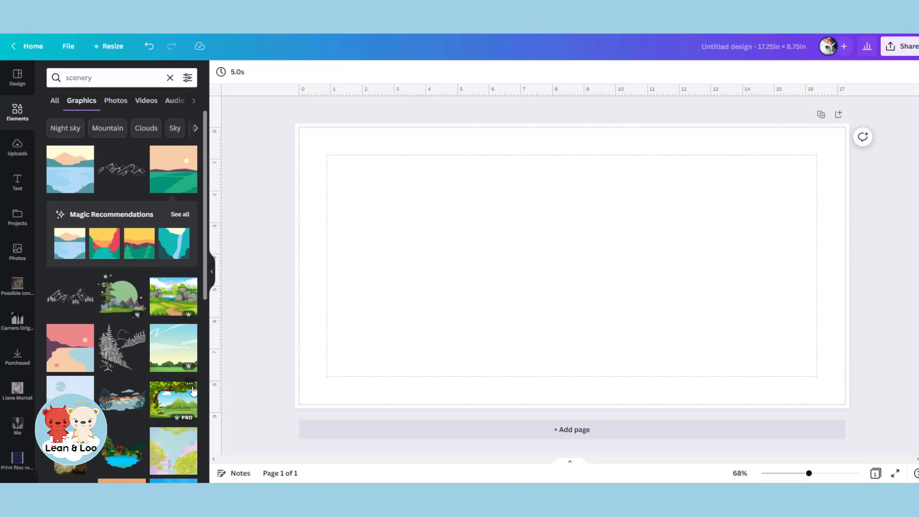
{"action": "left_click", "coordinate": [174, 399]}
{"action": "left_click_drag", "start_coordinate": [629, 277], "coordinate": [423, 179]}
{"action": "left_click_drag", "start_coordinate": [590, 257], "coordinate": [853, 454]}
{"action": "left_click_drag", "start_coordinate": [783, 273], "coordinate": [780, 214]}
Add the waving sitting bear from Uploads, shrink it, and place it on the hill.
{"action": "left_click", "coordinate": [30, 144]}
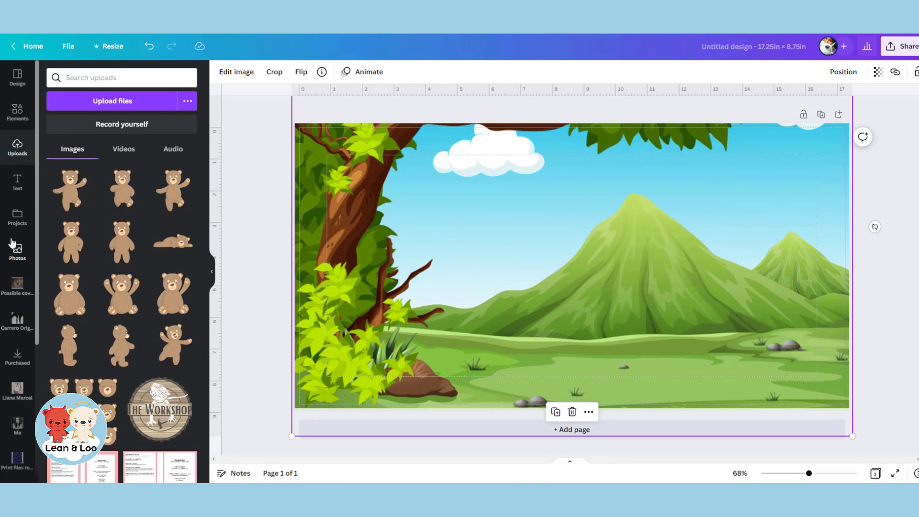
{"action": "left_click", "coordinate": [175, 303]}
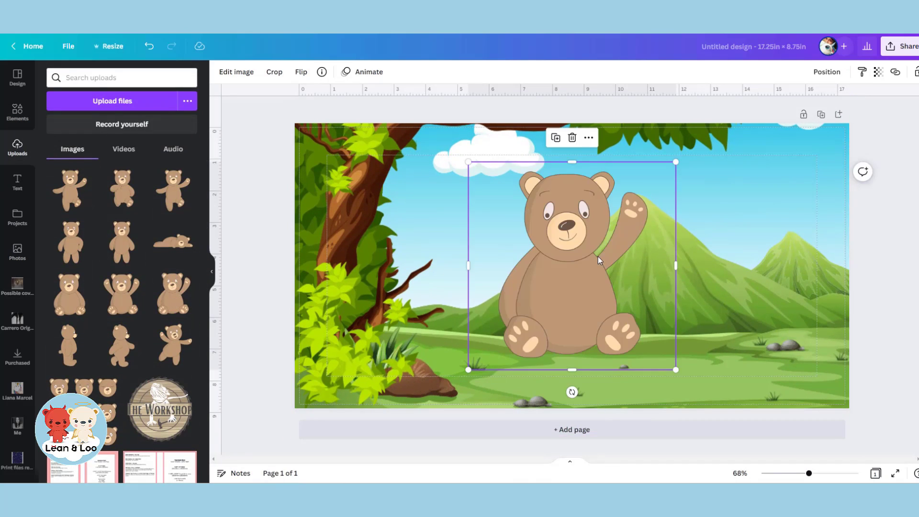
{"action": "left_click_drag", "start_coordinate": [599, 261], "coordinate": [659, 296]}
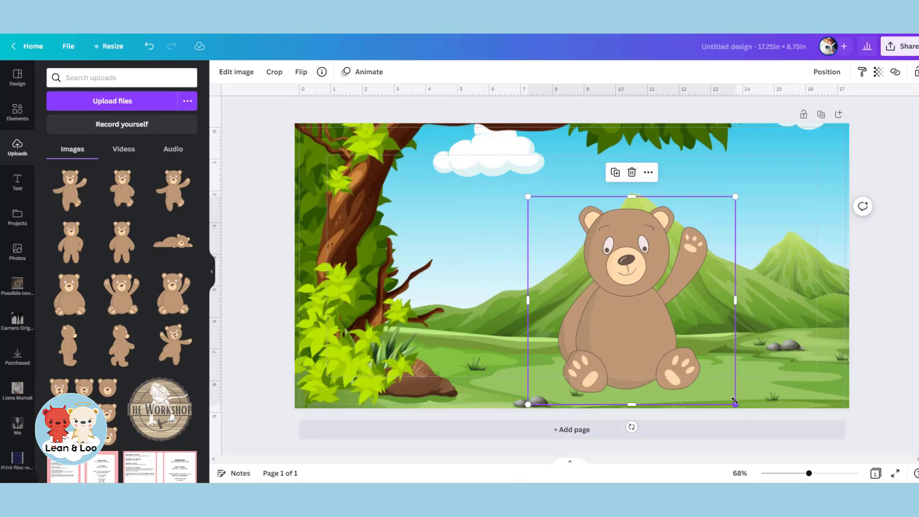
{"action": "left_click_drag", "start_coordinate": [735, 402], "coordinate": [688, 363]}
{"action": "left_click_drag", "start_coordinate": [623, 302], "coordinate": [652, 348]}
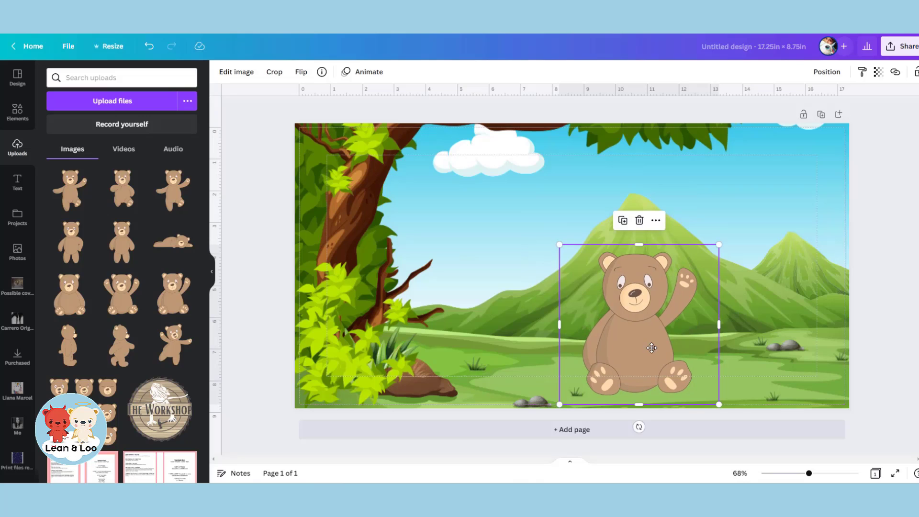
Search Elements for 'shadow' and place a blurred shadow graphic beside the bear.
{"action": "left_click", "coordinate": [113, 82]}
{"action": "type", "text": "shadow"}
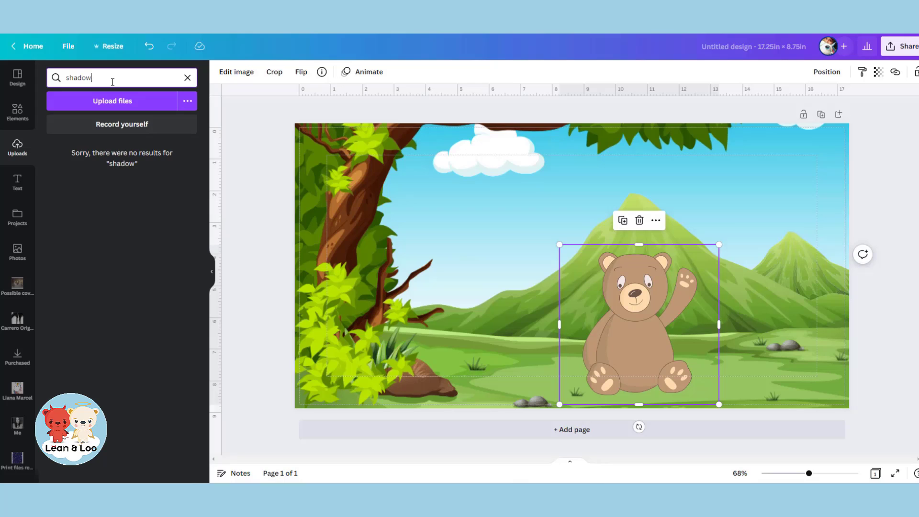
{"action": "left_click", "coordinate": [17, 112]}
{"action": "left_click_drag", "start_coordinate": [92, 78], "coordinate": [59, 85]}
{"action": "type", "text": "shadow"}
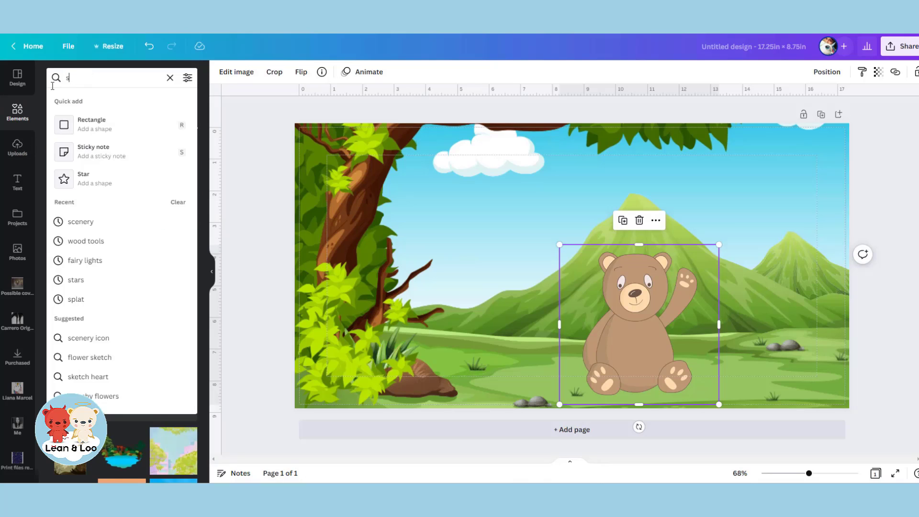
{"action": "key", "text": "Return"}
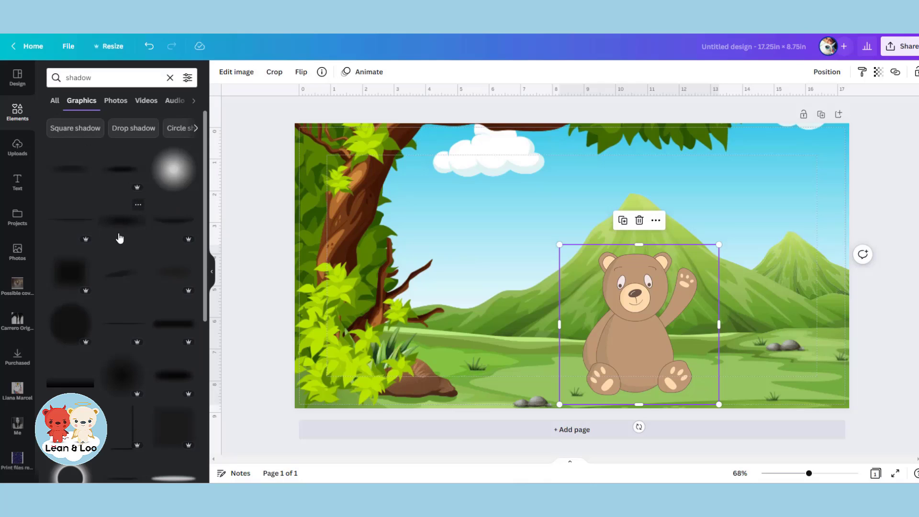
{"action": "left_click_drag", "start_coordinate": [165, 380], "coordinate": [581, 266]}
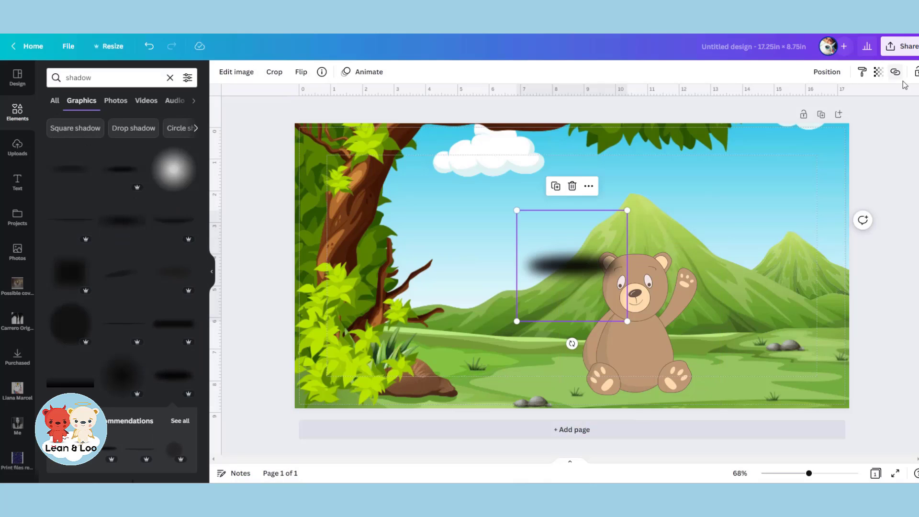
Set the shadow's transparency to about 44, move it under the bear, and layer it behind.
{"action": "left_click", "coordinate": [879, 74]}
{"action": "left_click_drag", "start_coordinate": [878, 114], "coordinate": [832, 111]}
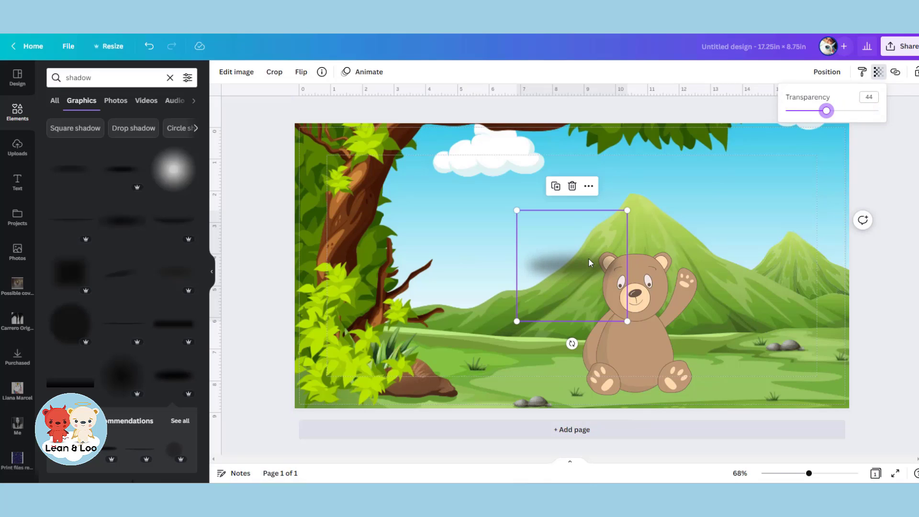
{"action": "left_click_drag", "start_coordinate": [589, 261], "coordinate": [654, 387]}
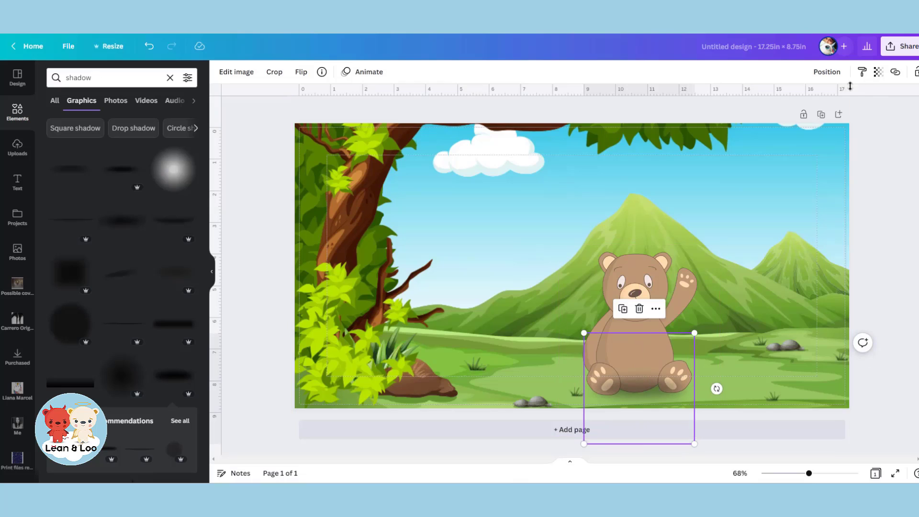
{"action": "left_click", "coordinate": [828, 72]}
{"action": "left_click", "coordinate": [789, 101]}
{"action": "left_click", "coordinate": [869, 231]}
{"action": "left_click", "coordinate": [890, 237]}
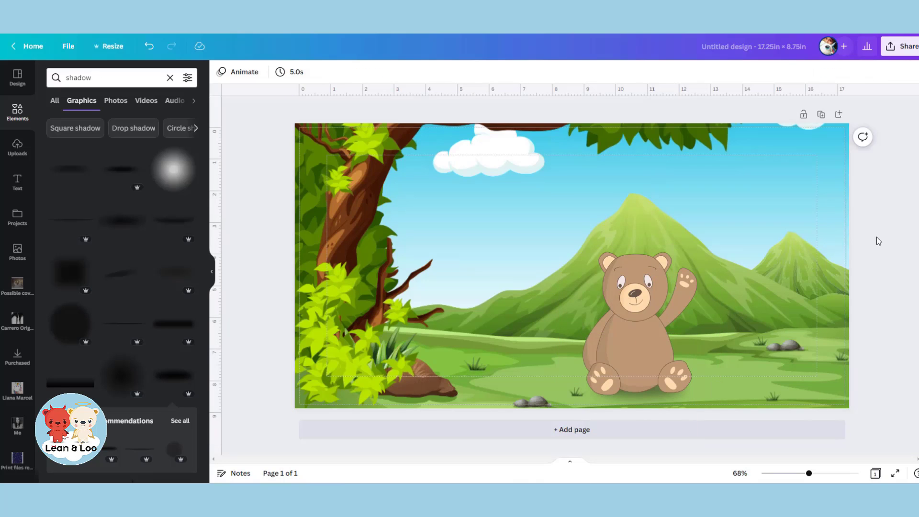
Add a 'tree' element, enlarge it, send it behind the bear, and raise it so leaves reach the top.
{"action": "left_click", "coordinate": [53, 80]}
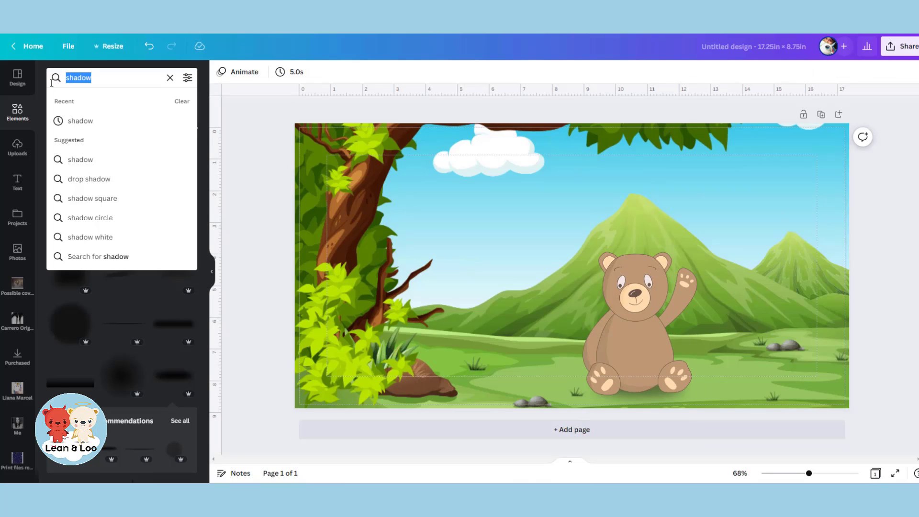
{"action": "type", "text": "tree"}
{"action": "key", "text": "Return"}
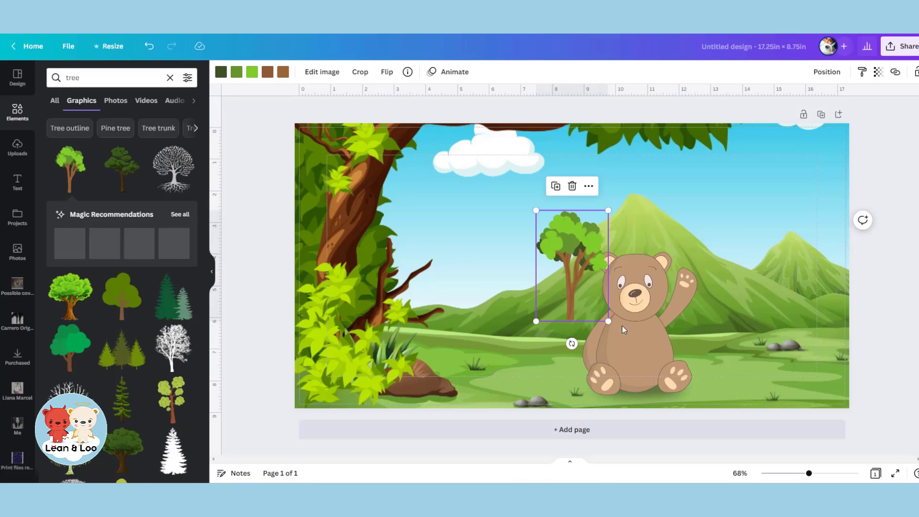
{"action": "left_click_drag", "start_coordinate": [609, 210], "coordinate": [718, 197]}
{"action": "left_click_drag", "start_coordinate": [634, 194], "coordinate": [650, 242]}
{"action": "left_click_drag", "start_coordinate": [778, 77], "coordinate": [840, 93]}
{"action": "left_click_drag", "start_coordinate": [743, 318], "coordinate": [696, 354]}
{"action": "left_click", "coordinate": [821, 73]}
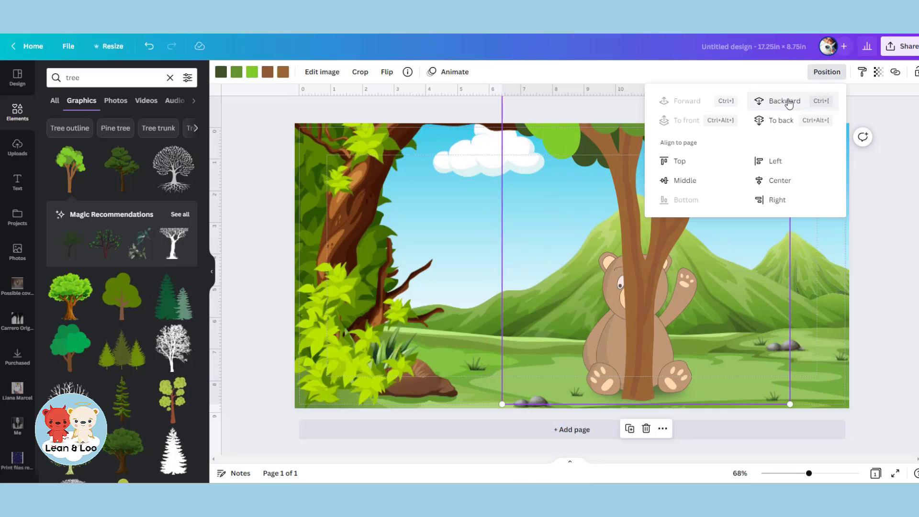
{"action": "left_click", "coordinate": [787, 102]}
{"action": "left_click_drag", "start_coordinate": [604, 153], "coordinate": [601, 128]}
Add the first 'bush' search result, enlarged to fill the bottom-left corner.
{"action": "left_click", "coordinate": [900, 238]}
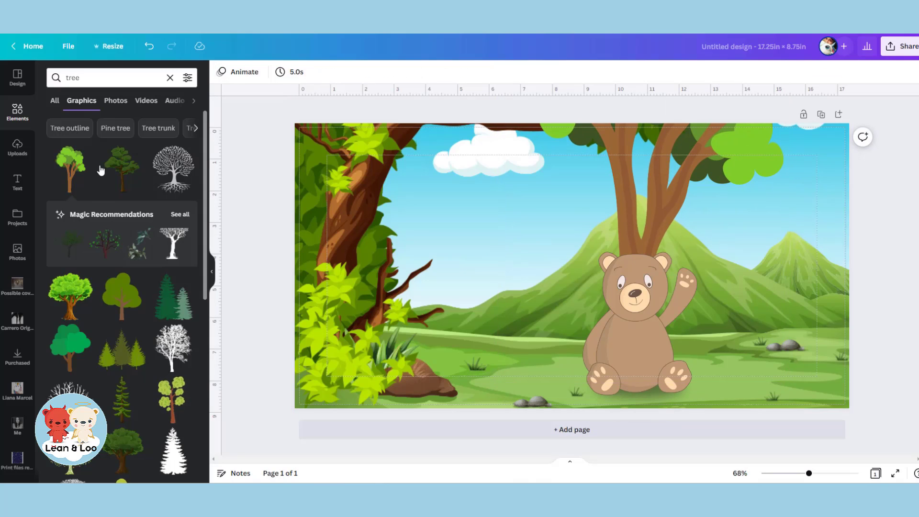
{"action": "left_click", "coordinate": [93, 78]}
{"action": "type", "text": "bush"}
{"action": "key", "text": "Return"}
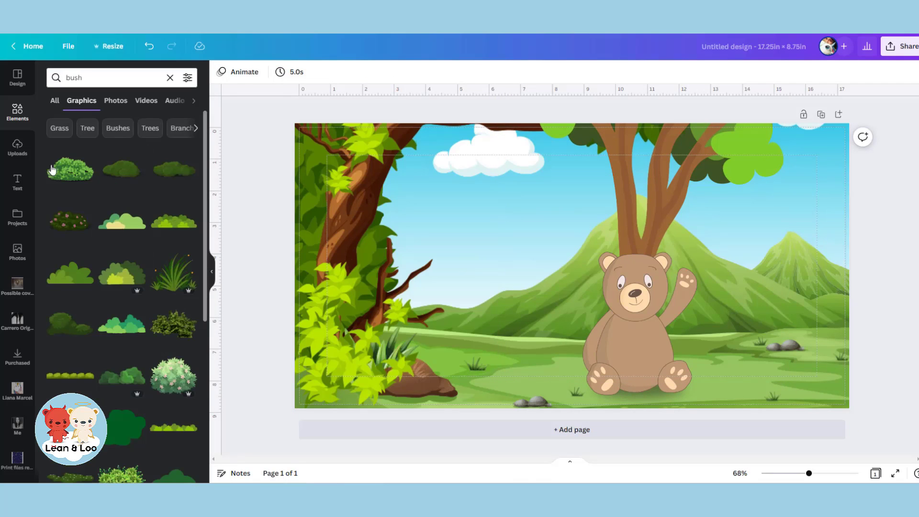
{"action": "left_click", "coordinate": [70, 168]}
{"action": "left_click_drag", "start_coordinate": [479, 297], "coordinate": [530, 439]}
{"action": "left_click_drag", "start_coordinate": [449, 334], "coordinate": [388, 325]}
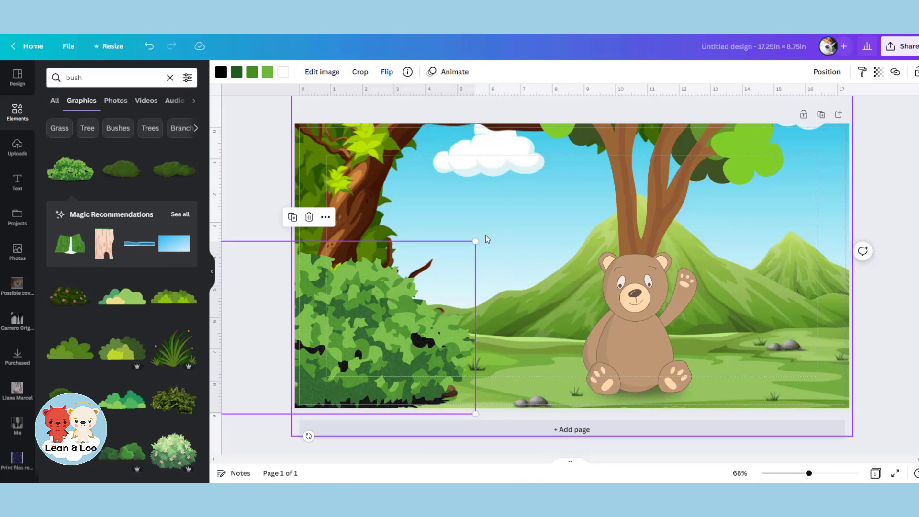
{"action": "left_click_drag", "start_coordinate": [476, 240], "coordinate": [504, 227]}
{"action": "left_click_drag", "start_coordinate": [394, 387], "coordinate": [387, 365]}
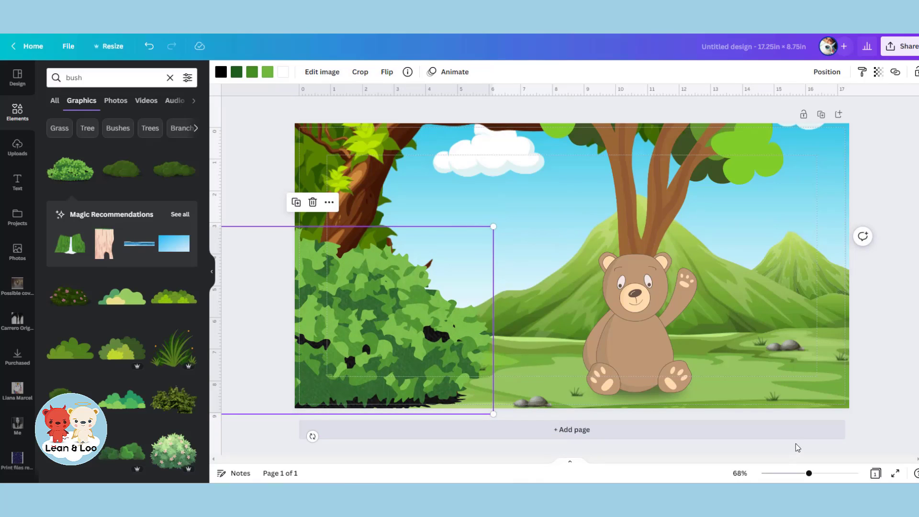
{"action": "left_click_drag", "start_coordinate": [377, 334], "coordinate": [349, 333]}
{"action": "left_click_drag", "start_coordinate": [83, 78], "coordinate": [71, 80]}
Add a colourful flower-row graphic from a 'flowers' search, shrunk and placed at the right edge.
{"action": "type", "text": "flowers"}
{"action": "key", "text": "Return"}
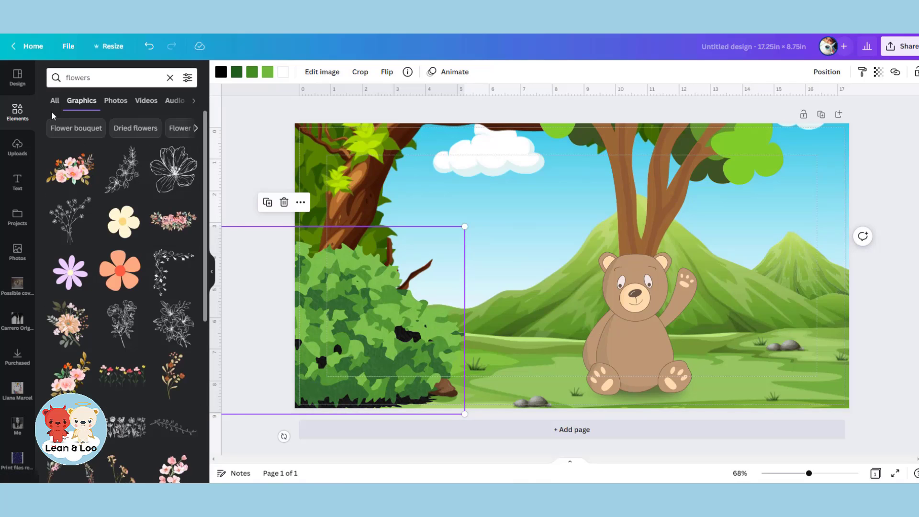
{"action": "scroll", "coordinate": [130, 182], "scroll_direction": "down", "scroll_amount": 5}
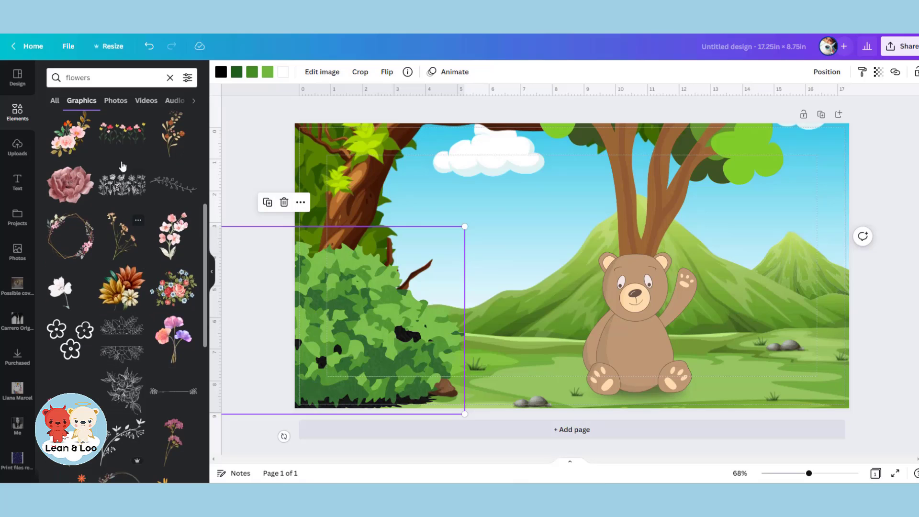
{"action": "left_click", "coordinate": [122, 130]}
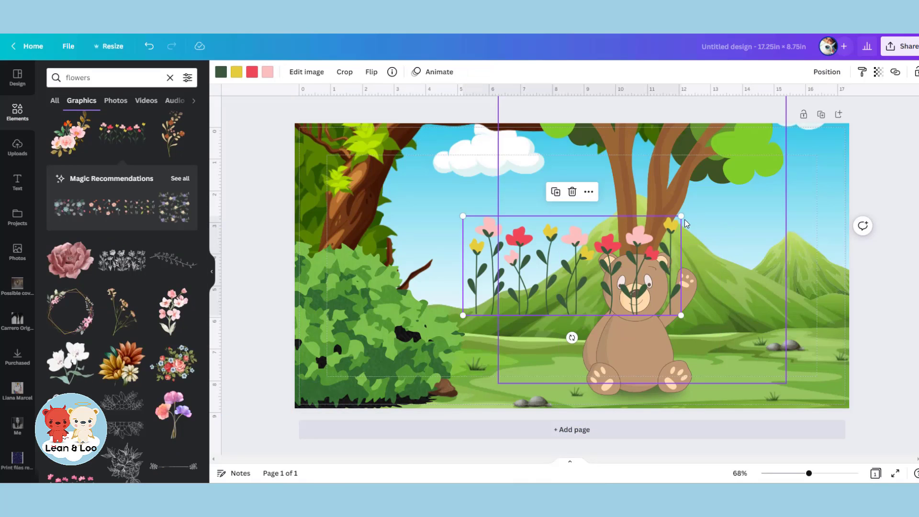
{"action": "left_click_drag", "start_coordinate": [684, 221], "coordinate": [580, 311]}
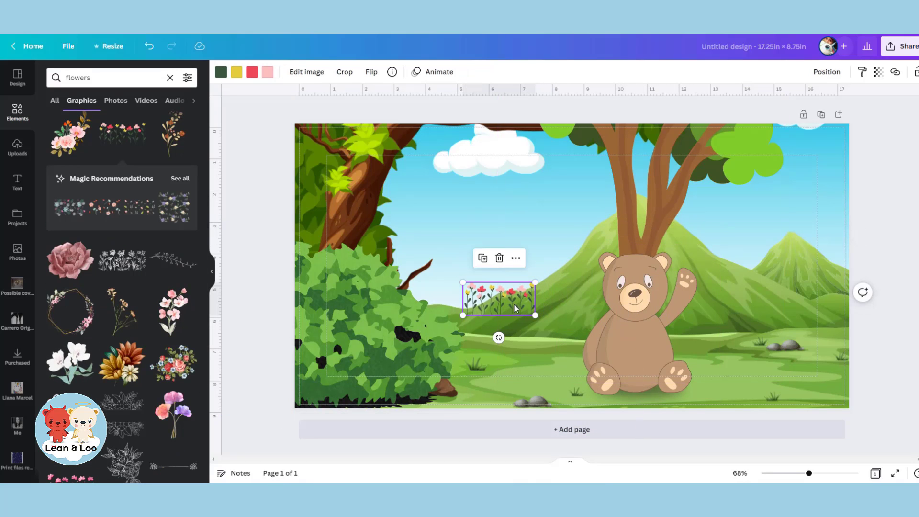
{"action": "left_click_drag", "start_coordinate": [526, 295], "coordinate": [839, 321]}
{"action": "left_click", "coordinate": [864, 313]}
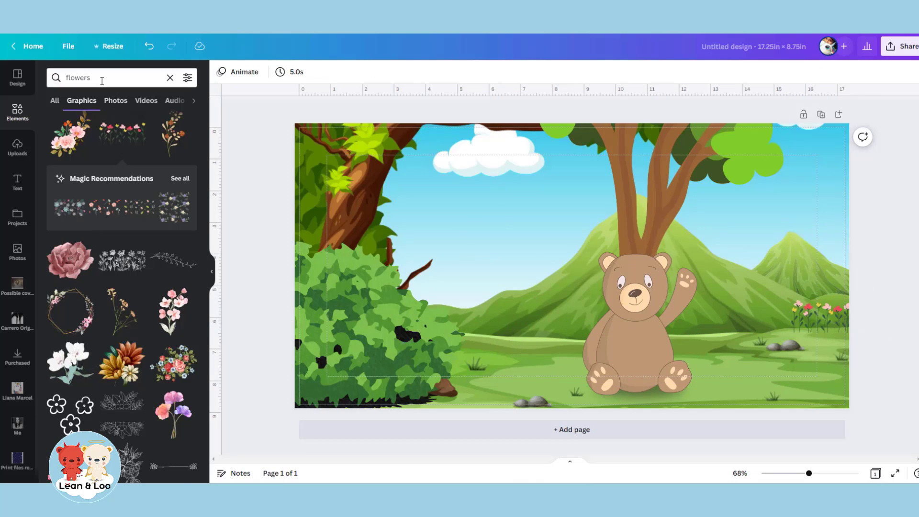
Add a 'sun' graphic, shrink it, and place it in the sky's top-right corner.
{"action": "left_click", "coordinate": [99, 78]}
{"action": "type", "text": "sun"}
{"action": "key", "text": "Return"}
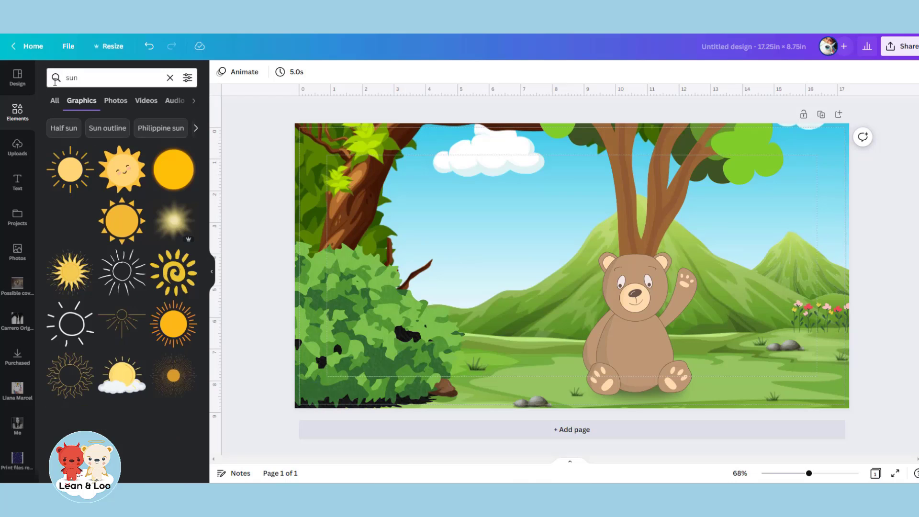
{"action": "left_click", "coordinate": [71, 172]}
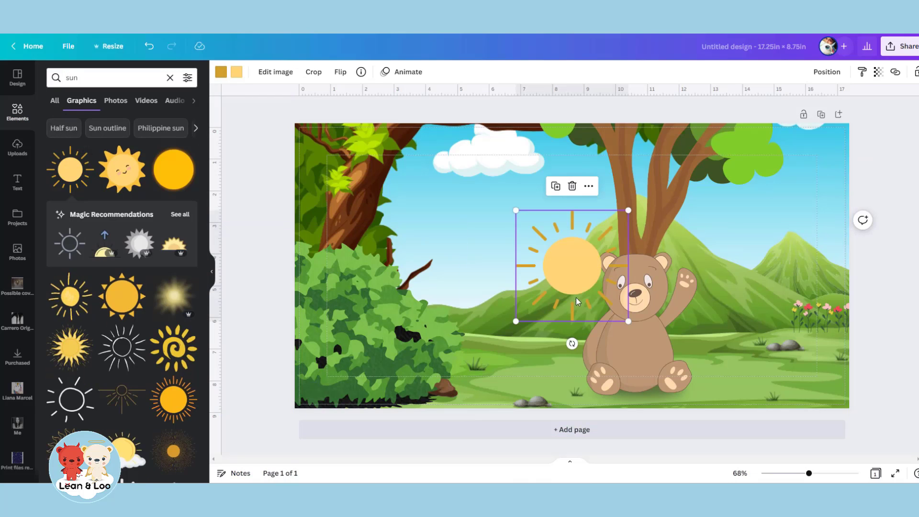
{"action": "left_click_drag", "start_coordinate": [628, 323], "coordinate": [593, 285]}
{"action": "left_click_drag", "start_coordinate": [589, 230], "coordinate": [863, 144]}
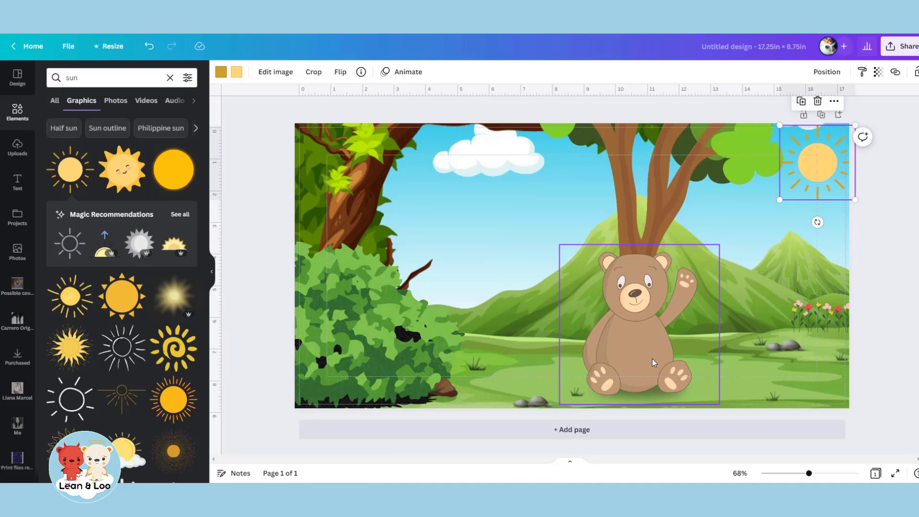
{"action": "left_click", "coordinate": [893, 341]}
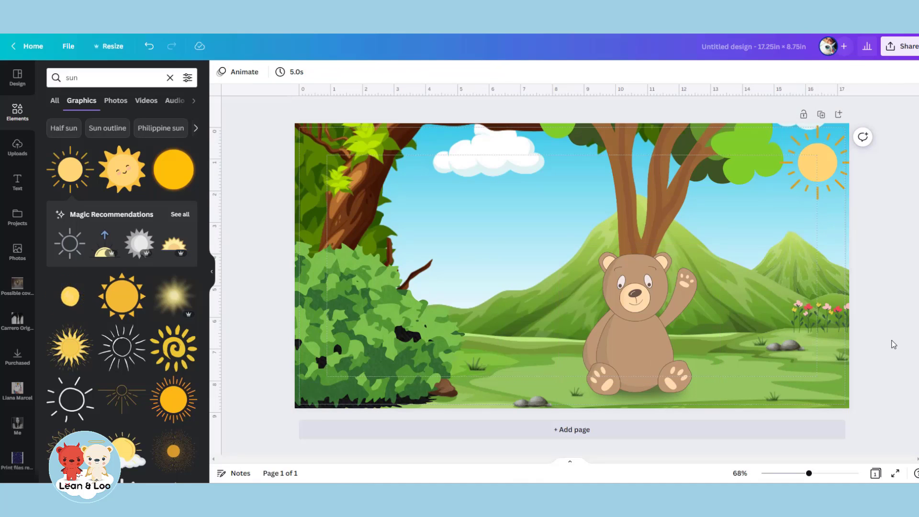
Search Elements for 'critter' and scroll through the graphic results.
{"action": "left_click_drag", "start_coordinate": [85, 77], "coordinate": [71, 76]}
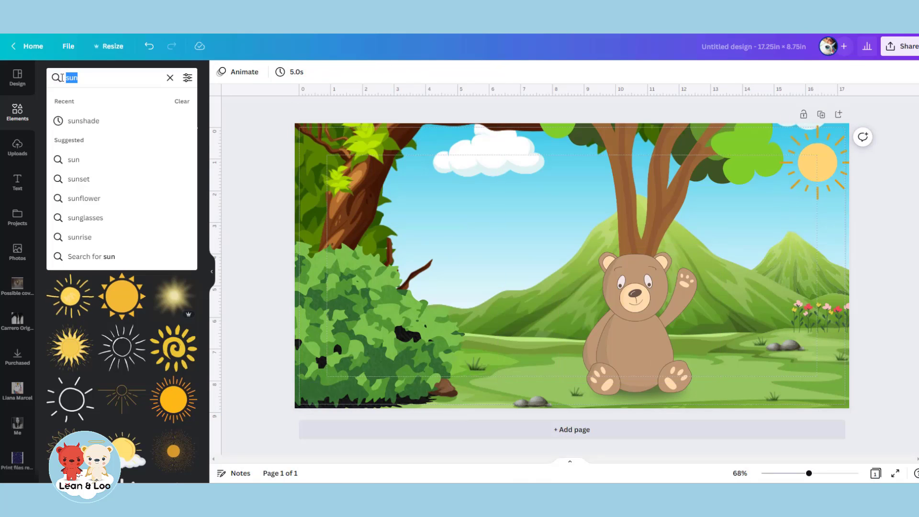
{"action": "type", "text": "critter"}
{"action": "key", "text": "Return"}
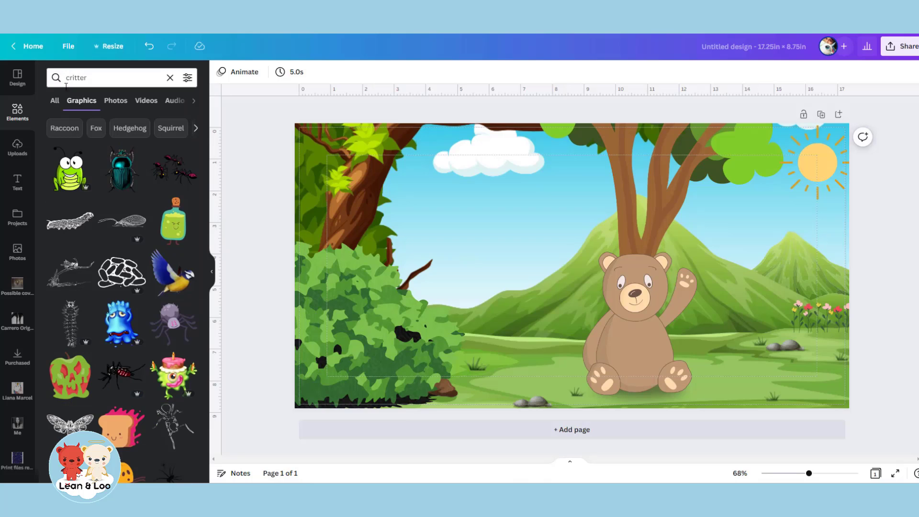
{"action": "scroll", "coordinate": [151, 298], "scroll_direction": "down", "scroll_amount": 4}
{"action": "scroll", "coordinate": [151, 298], "scroll_direction": "down", "scroll_amount": 1}
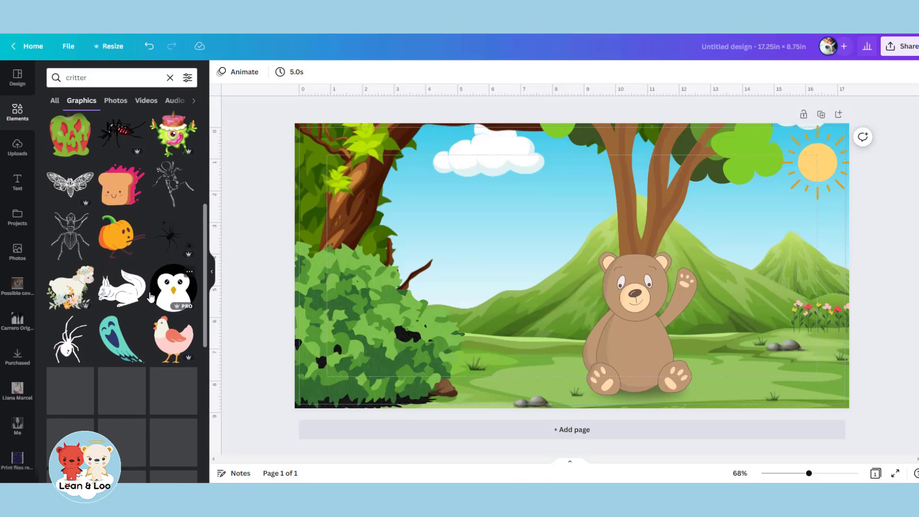
{"action": "scroll", "coordinate": [150, 301], "scroll_direction": "down", "scroll_amount": 2}
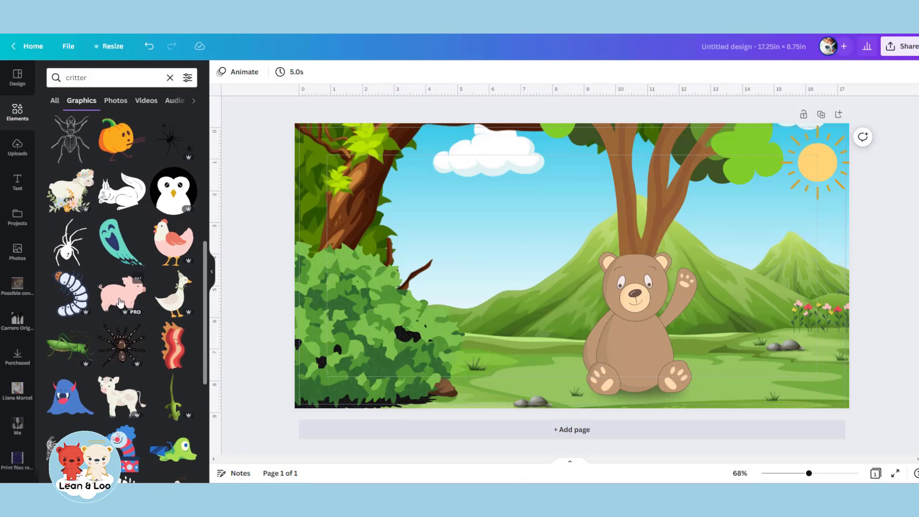
Add the pig graphic to the page, shrink it, then delete it again.
{"action": "left_click", "coordinate": [119, 303]}
{"action": "left_click_drag", "start_coordinate": [646, 209], "coordinate": [549, 349]}
{"action": "key", "text": "Delete"}
{"action": "scroll", "coordinate": [151, 269], "scroll_direction": "down", "scroll_amount": 4}
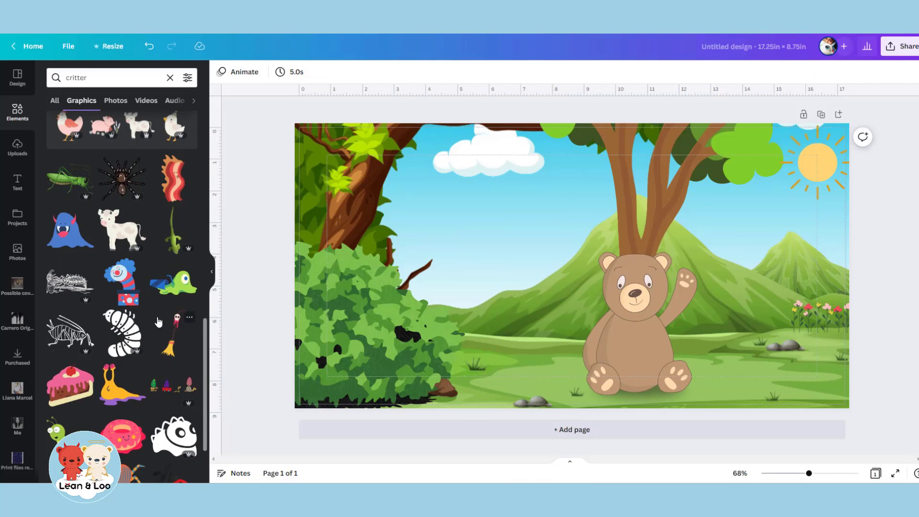
Search Elements for 'butterfly', try the green butterfly, then delete it.
{"action": "left_click", "coordinate": [62, 78]}
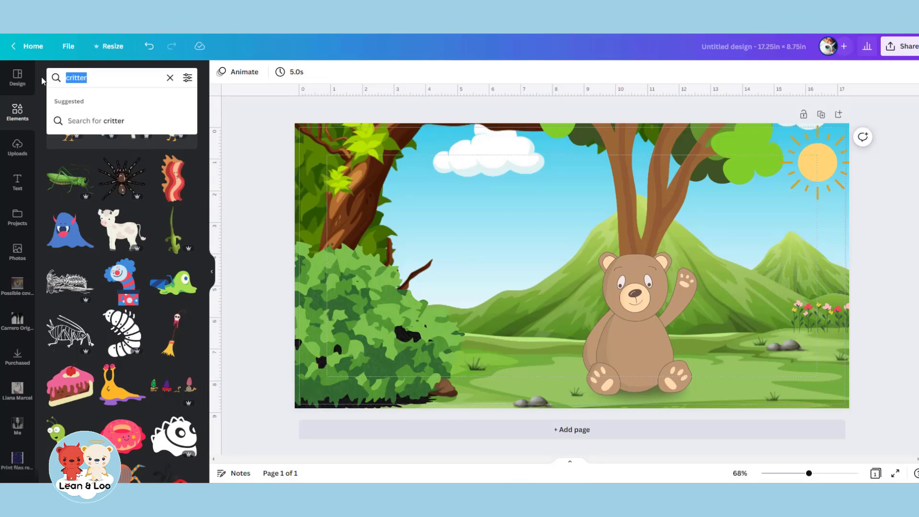
{"action": "type", "text": "butterfly"}
{"action": "key", "text": "Return"}
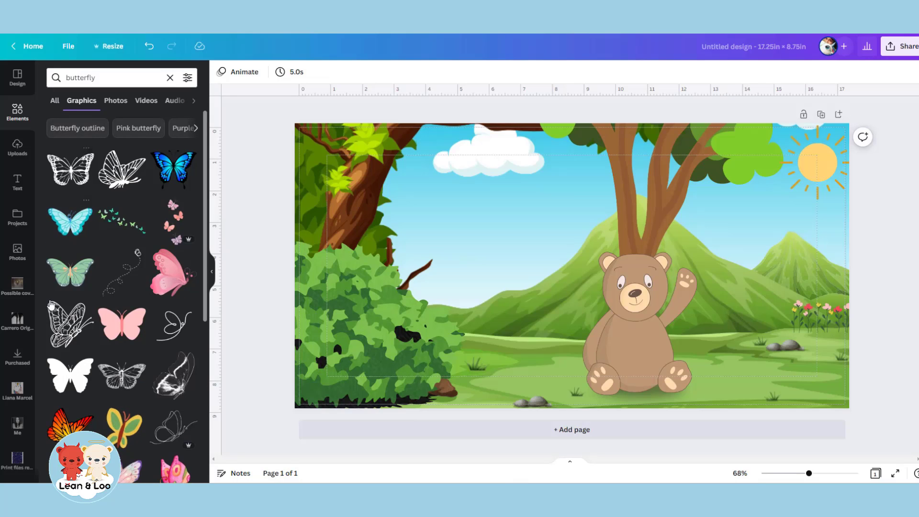
{"action": "left_click", "coordinate": [70, 271]}
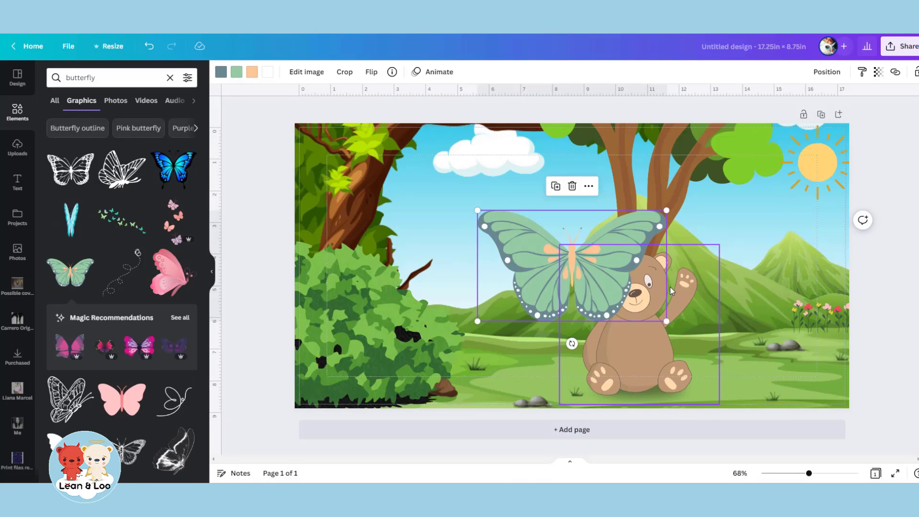
{"action": "key", "text": "Delete"}
Add the purple butterfly and shrink it to a small size on the bear's head.
{"action": "scroll", "coordinate": [145, 294], "scroll_direction": "down", "scroll_amount": 3}
{"action": "scroll", "coordinate": [144, 290], "scroll_direction": "down", "scroll_amount": 2}
{"action": "scroll", "coordinate": [149, 351], "scroll_direction": "down", "scroll_amount": 3}
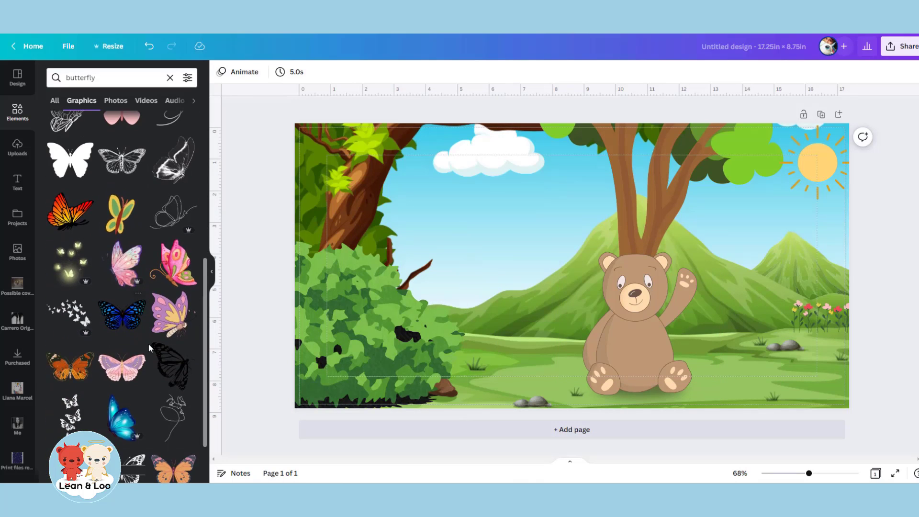
{"action": "left_click", "coordinate": [170, 314]}
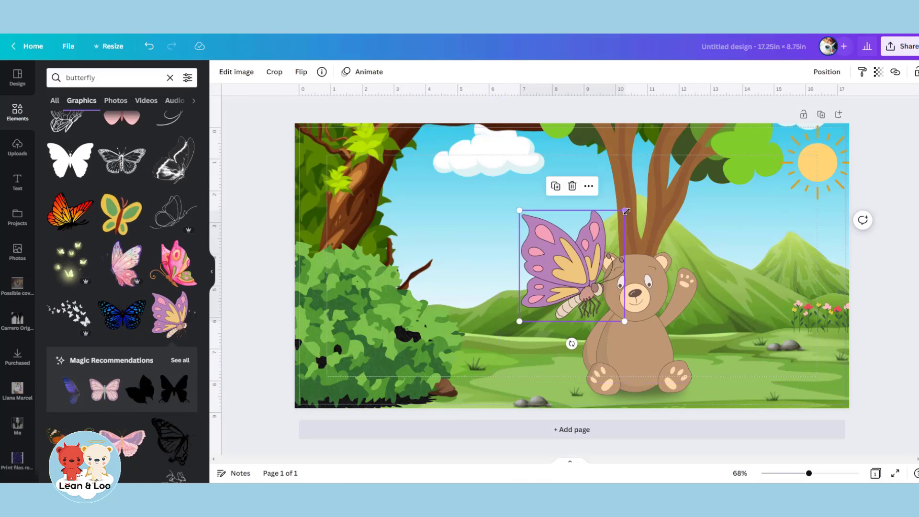
{"action": "left_click_drag", "start_coordinate": [627, 211], "coordinate": [619, 251]}
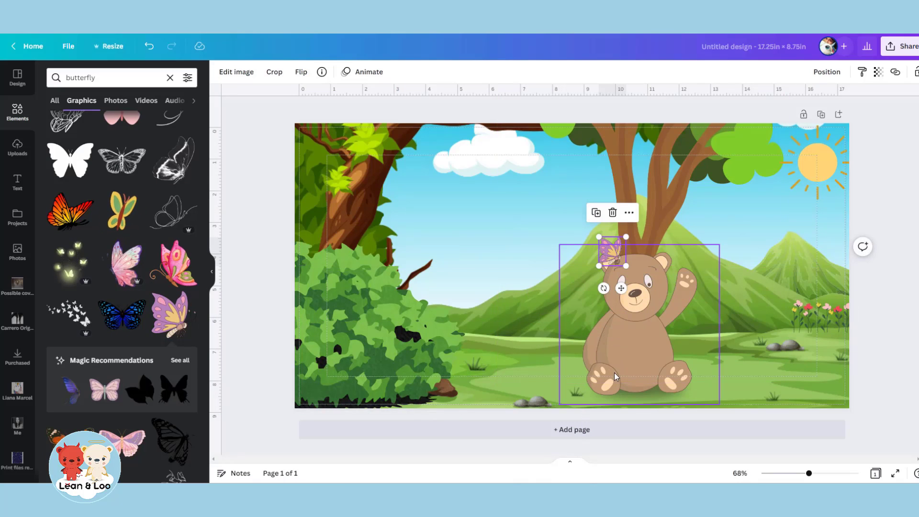
Move the bear's shadow shape up beside its face and shrink it to a small patch.
{"action": "left_click", "coordinate": [647, 406]}
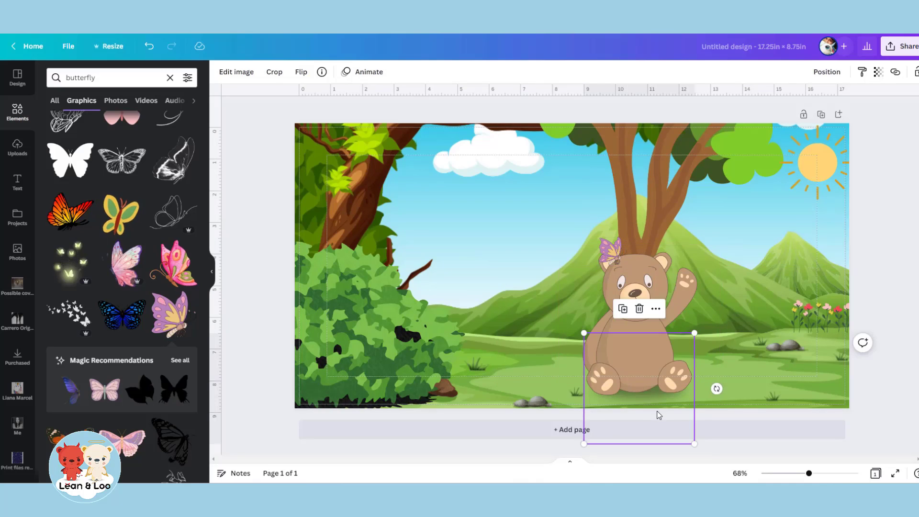
{"action": "left_click_drag", "start_coordinate": [666, 414], "coordinate": [573, 281]}
{"action": "left_click_drag", "start_coordinate": [492, 200], "coordinate": [572, 281]}
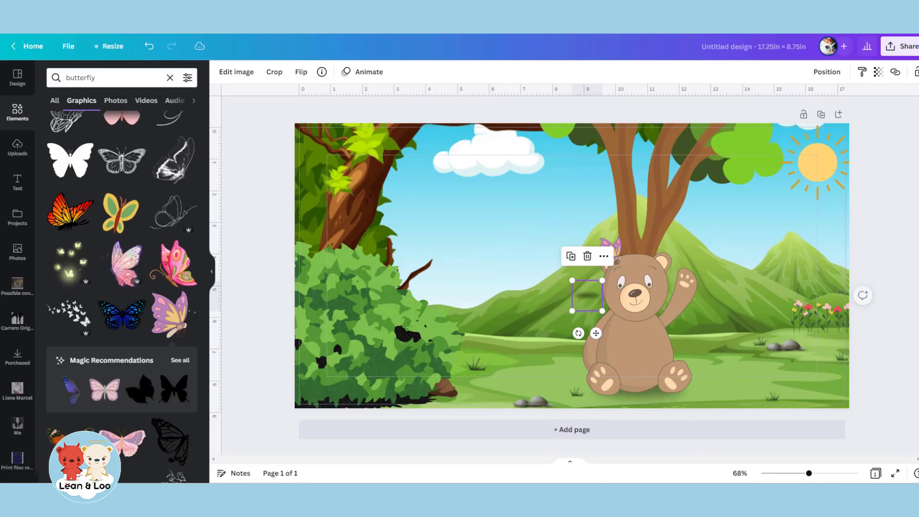
Tuck the small shadow under the butterfly, shrink it, tilt it to -18°, and view at 75%.
{"action": "left_click", "coordinate": [834, 475]}
{"action": "left_click_drag", "start_coordinate": [629, 358], "coordinate": [696, 279]}
{"action": "left_click_drag", "start_coordinate": [712, 216], "coordinate": [698, 226]}
{"action": "left_click_drag", "start_coordinate": [666, 312], "coordinate": [673, 277]}
{"action": "left_click", "coordinate": [826, 72]}
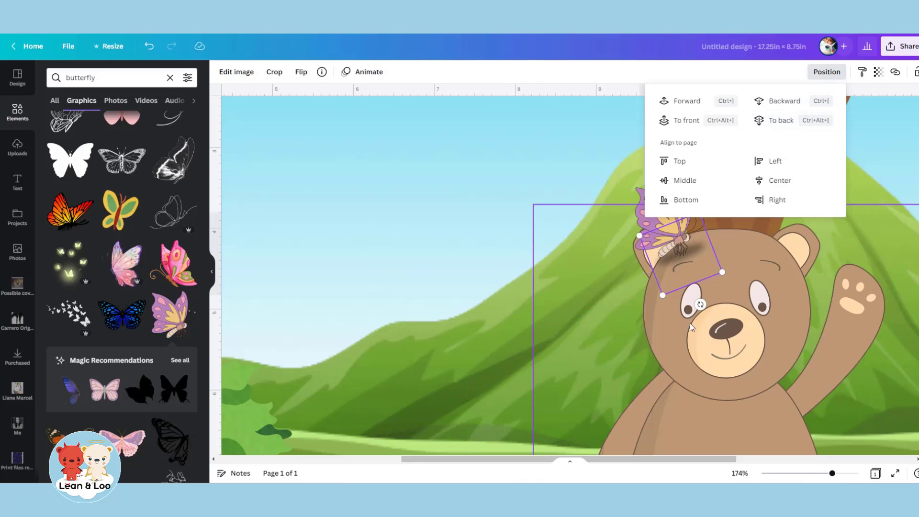
{"action": "left_click", "coordinate": [804, 474]}
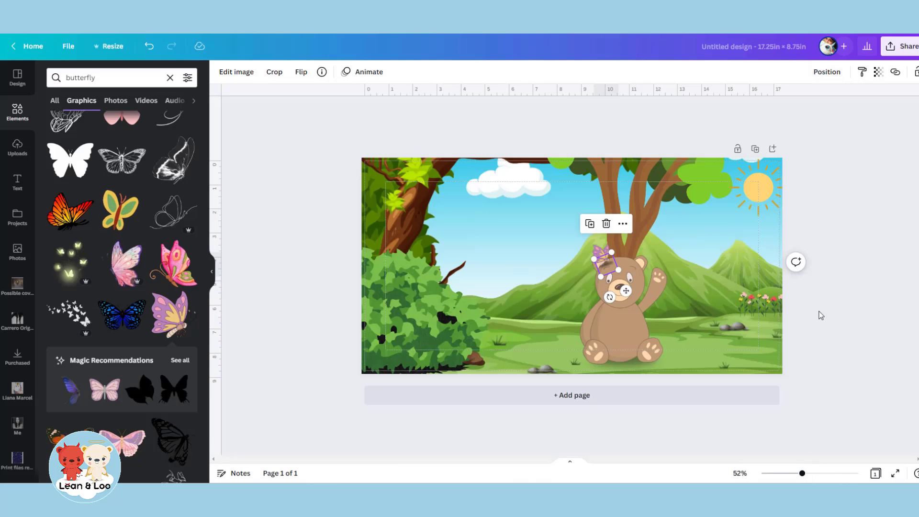
{"action": "left_click", "coordinate": [814, 475]}
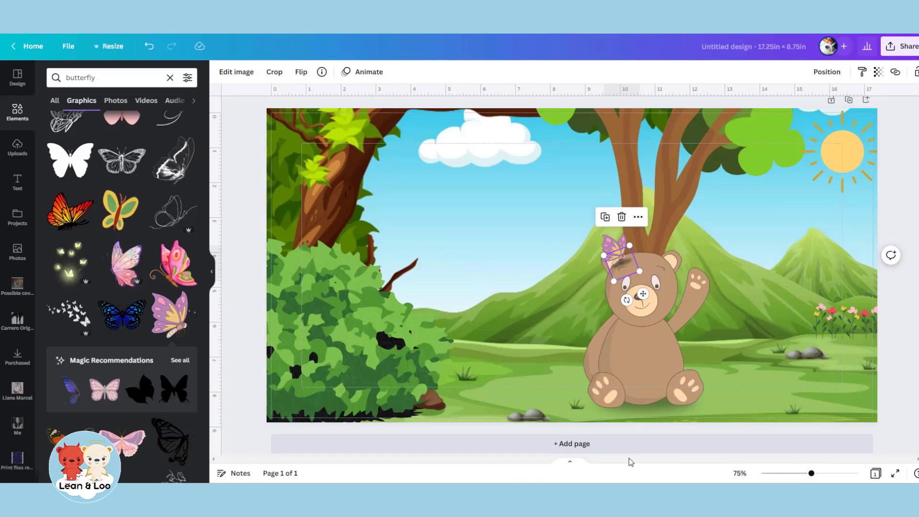
{"action": "left_click", "coordinate": [253, 135]}
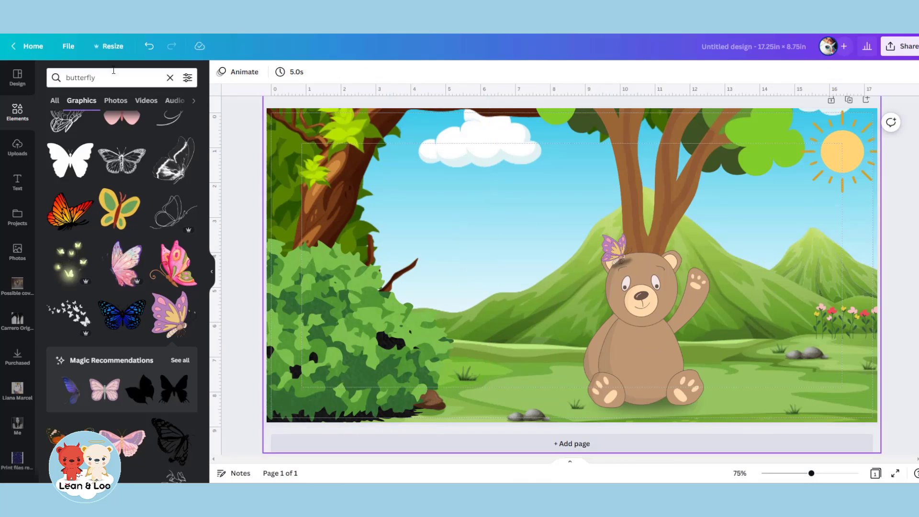
Add the standing bear image from Uploads and move it left of the sitting bear.
{"action": "left_click", "coordinate": [14, 153]}
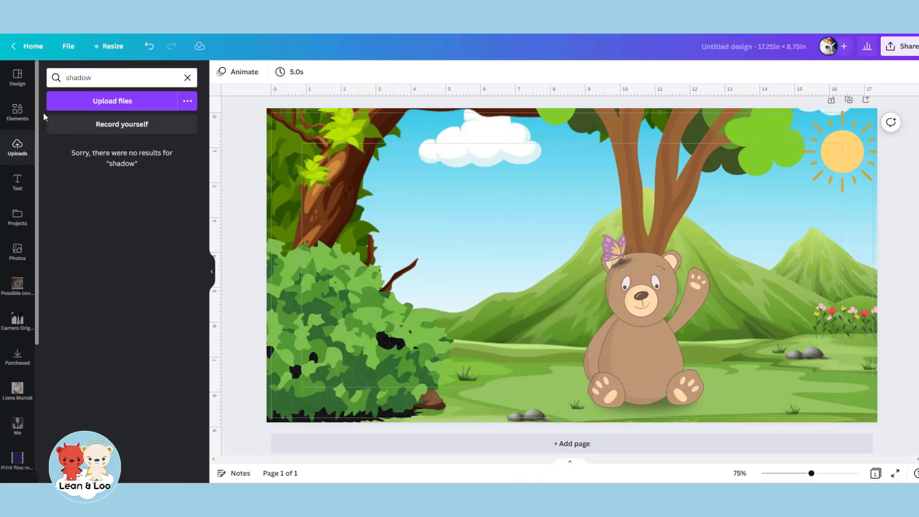
{"action": "left_click", "coordinate": [186, 80]}
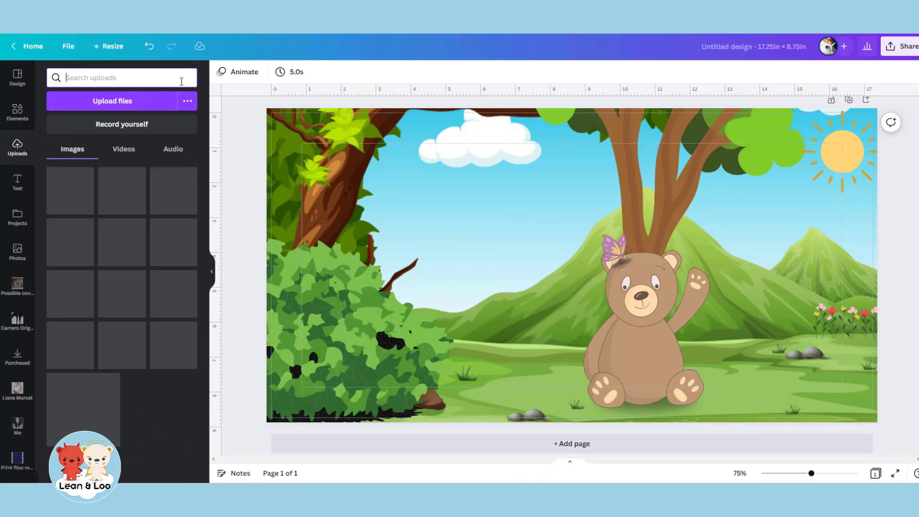
{"action": "left_click", "coordinate": [74, 196]}
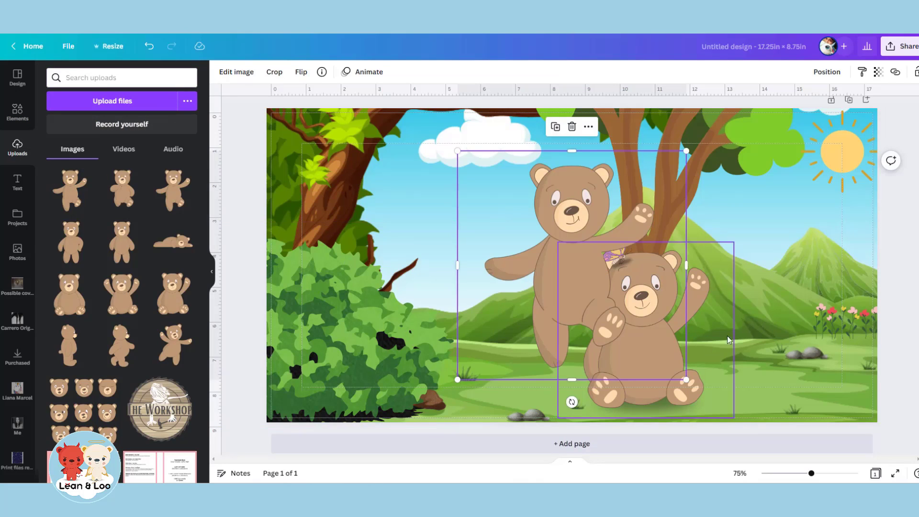
{"action": "left_click_drag", "start_coordinate": [583, 193], "coordinate": [527, 225]}
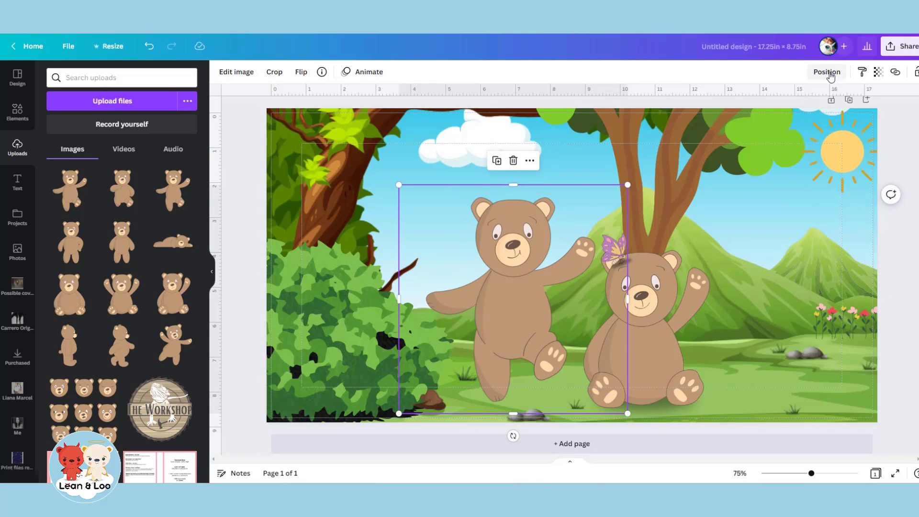
{"action": "left_click", "coordinate": [827, 72]}
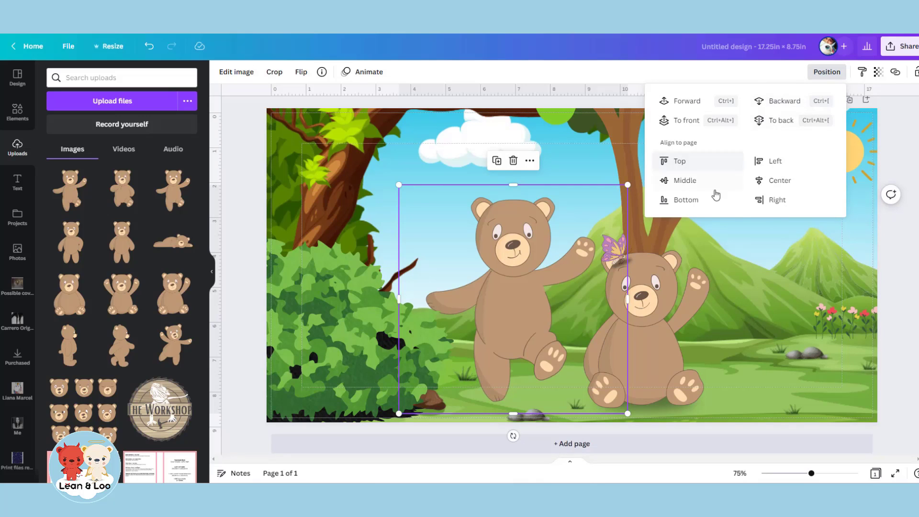
Move the ground shadow under the standing bear and send it backward behind it.
{"action": "left_click", "coordinate": [660, 430]}
{"action": "left_click_drag", "start_coordinate": [660, 430], "coordinate": [525, 407]}
{"action": "left_click", "coordinate": [820, 77]}
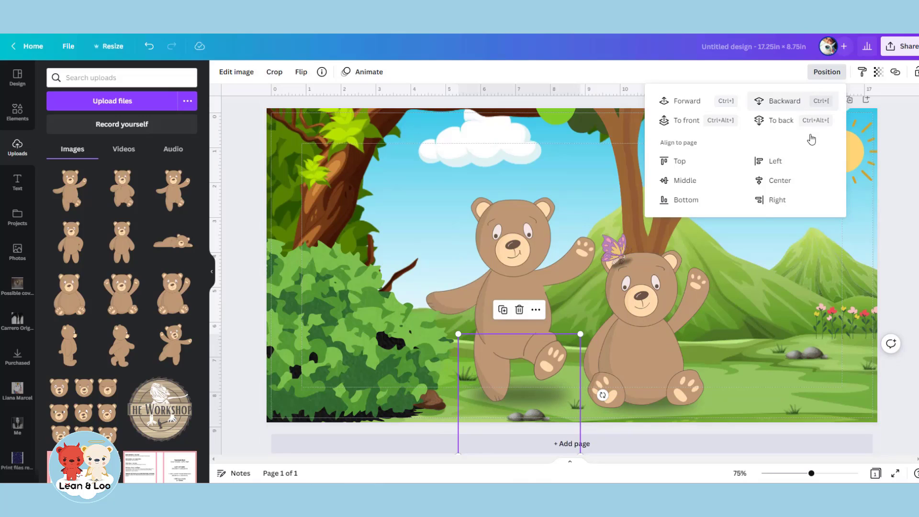
{"action": "left_click", "coordinate": [912, 229]}
{"action": "left_click", "coordinate": [910, 227]}
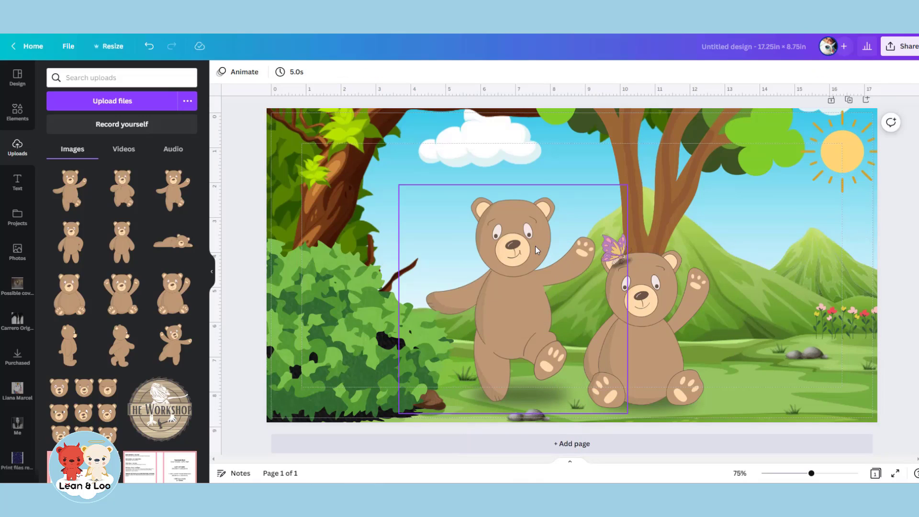
Set the standing bear's Tint adjustment to 55 in Edit image.
{"action": "left_click", "coordinate": [513, 287]}
{"action": "left_click", "coordinate": [237, 74]}
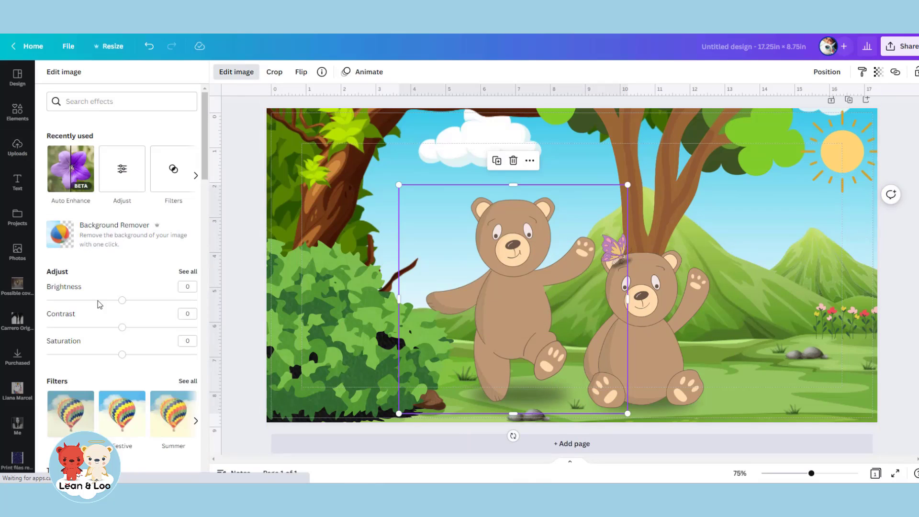
{"action": "left_click", "coordinate": [184, 272]}
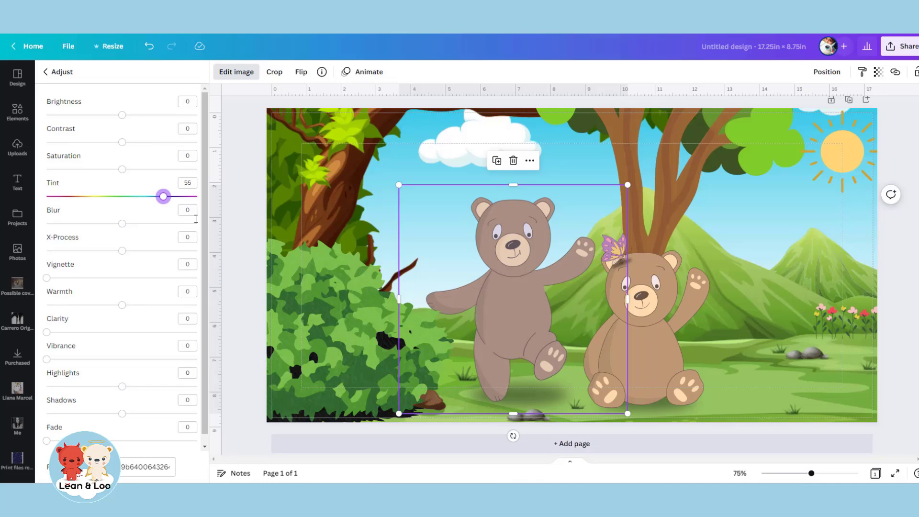
Return to Elements and select the old search text for a new search.
{"action": "left_click", "coordinate": [17, 147]}
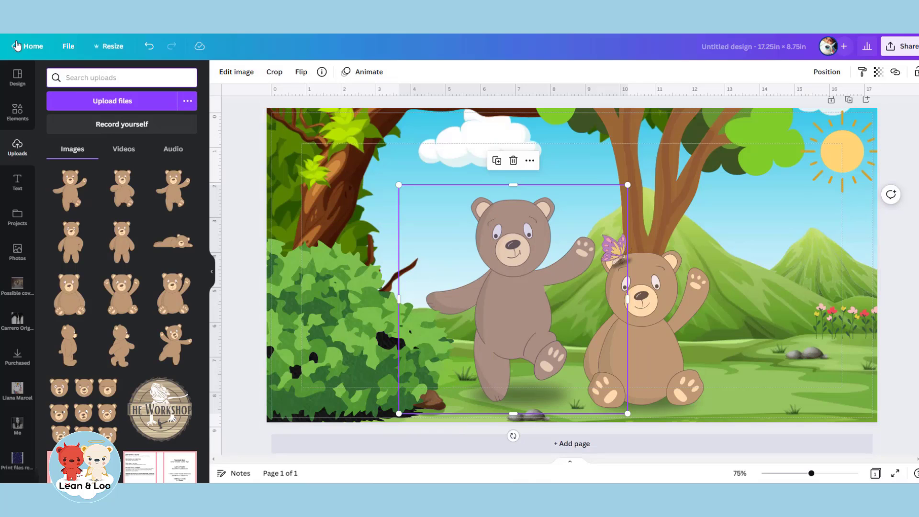
{"action": "left_click", "coordinate": [17, 112]}
{"action": "left_click", "coordinate": [55, 77]}
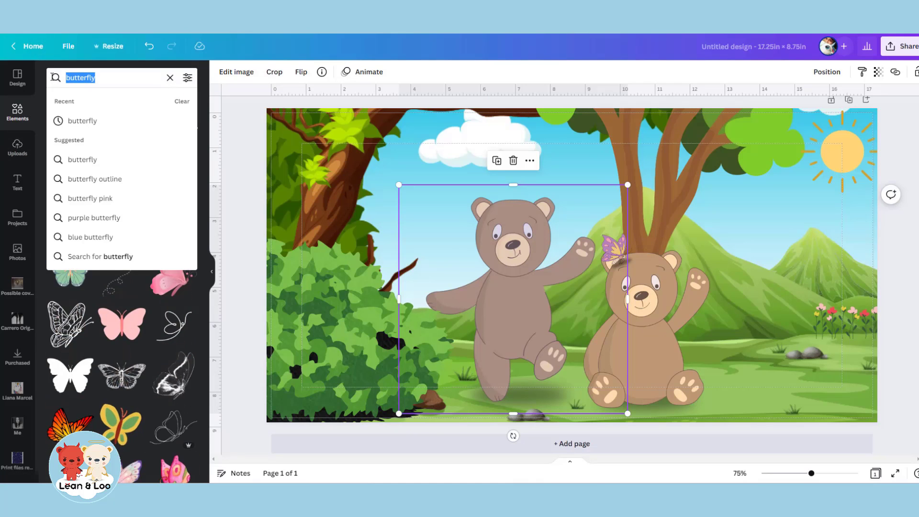
Add the pink blush from a 'blush' search, fit it on one cheek, and duplicate it with Ctrl+D.
{"action": "type", "text": "blush"}
{"action": "key", "text": "Return"}
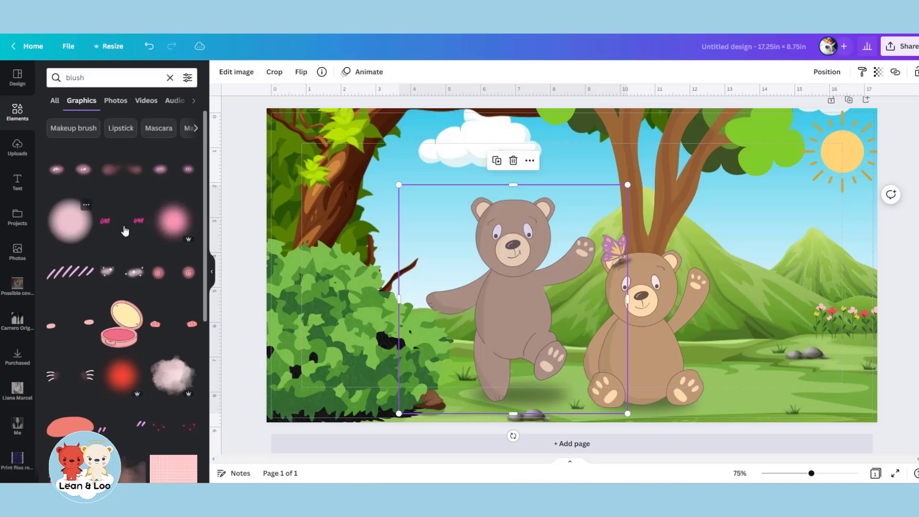
{"action": "left_click", "coordinate": [191, 232]}
{"action": "left_click_drag", "start_coordinate": [698, 140], "coordinate": [554, 238]}
{"action": "left_click", "coordinate": [834, 474]}
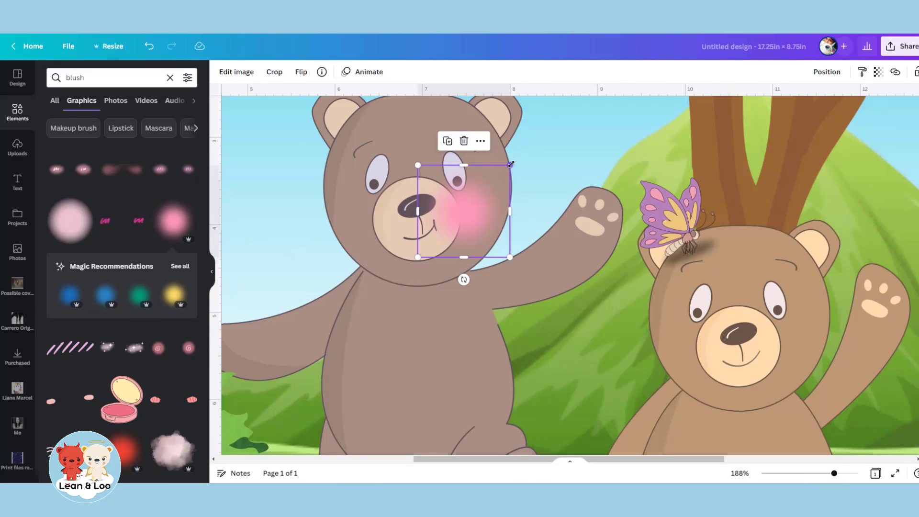
{"action": "left_click_drag", "start_coordinate": [511, 165], "coordinate": [369, 222]}
{"action": "key", "text": "ctrl+d"}
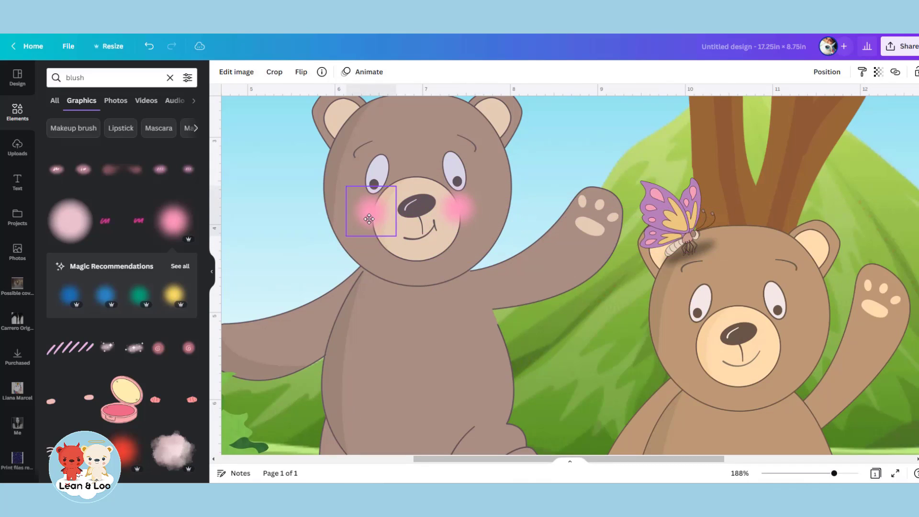
{"action": "left_click", "coordinate": [370, 219]}
Add an eyelash graphic from an 'eyelashes' search and crop it to a single lash.
{"action": "left_click", "coordinate": [78, 78]}
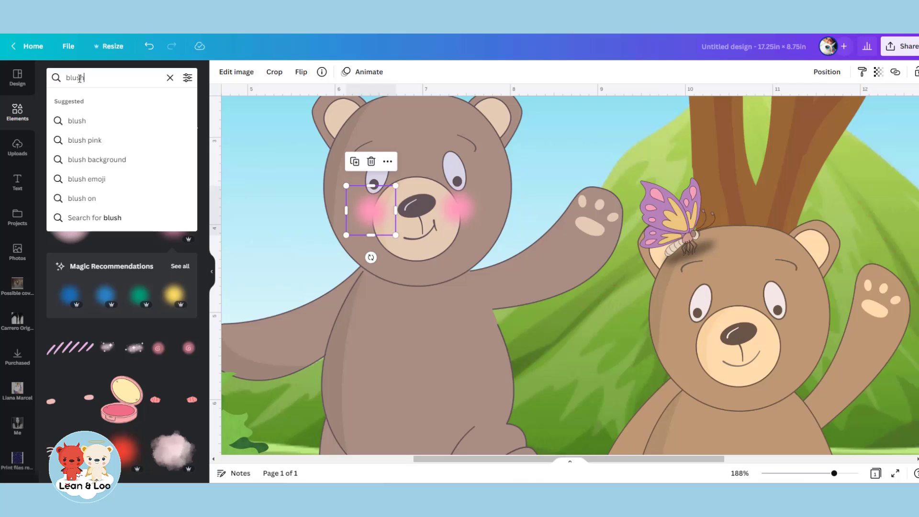
{"action": "type", "text": "eyelashes"}
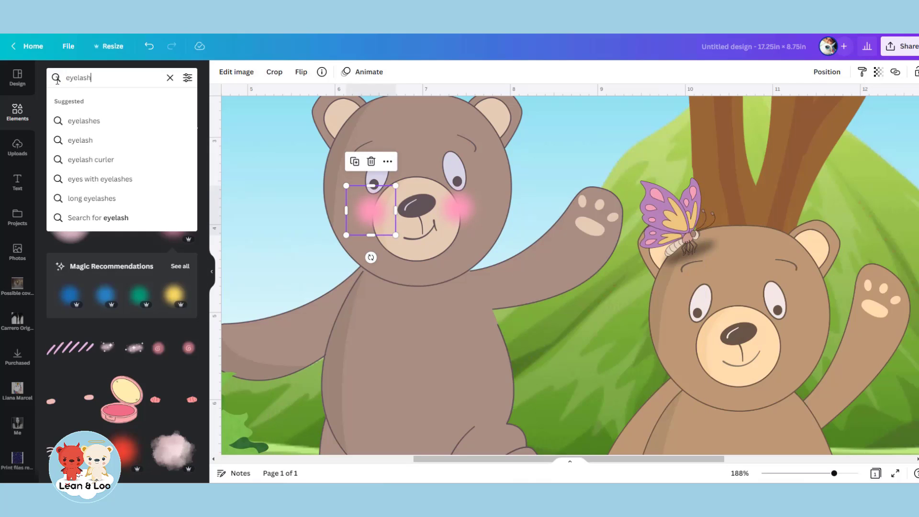
{"action": "key", "text": "Return"}
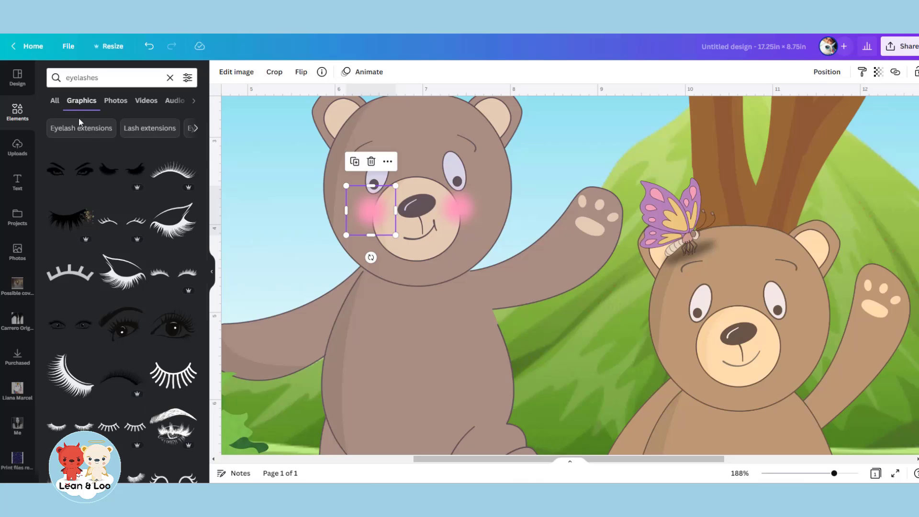
{"action": "left_click", "coordinate": [132, 225]}
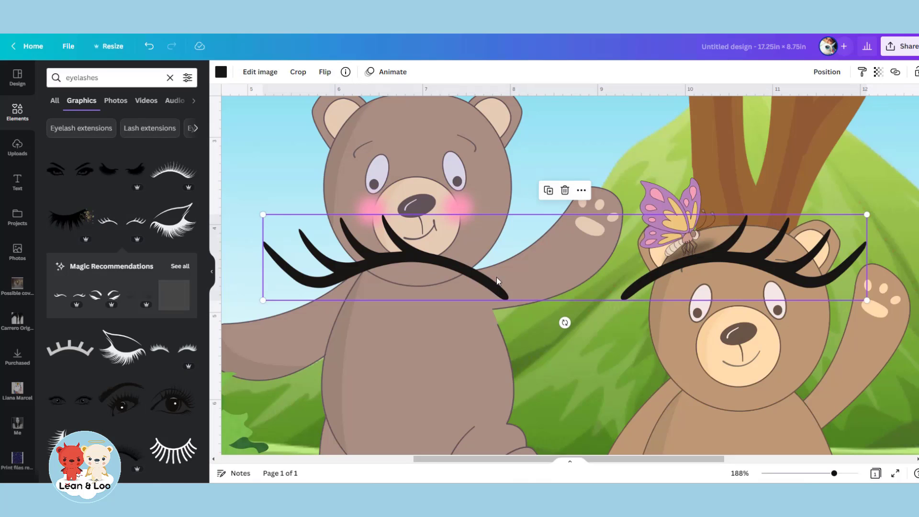
{"action": "left_click", "coordinate": [299, 72]}
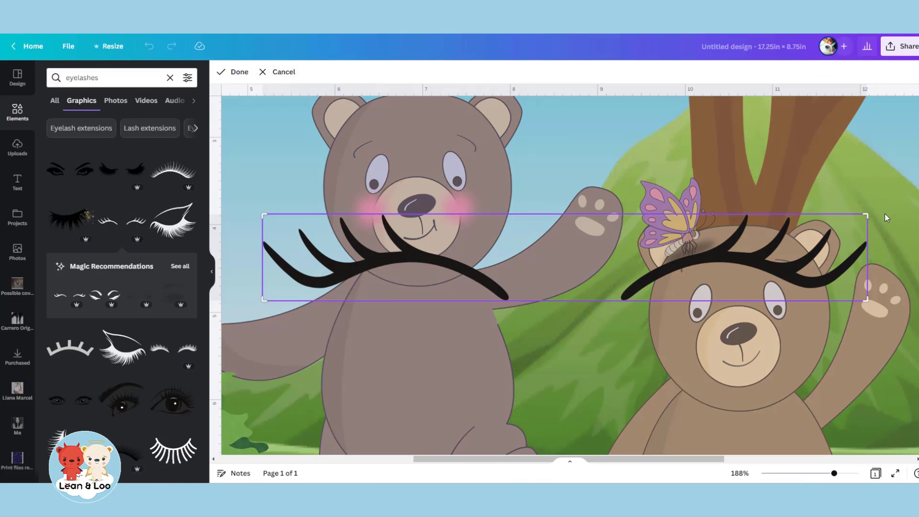
{"action": "left_click_drag", "start_coordinate": [867, 217], "coordinate": [564, 214]}
{"action": "left_click", "coordinate": [239, 72]}
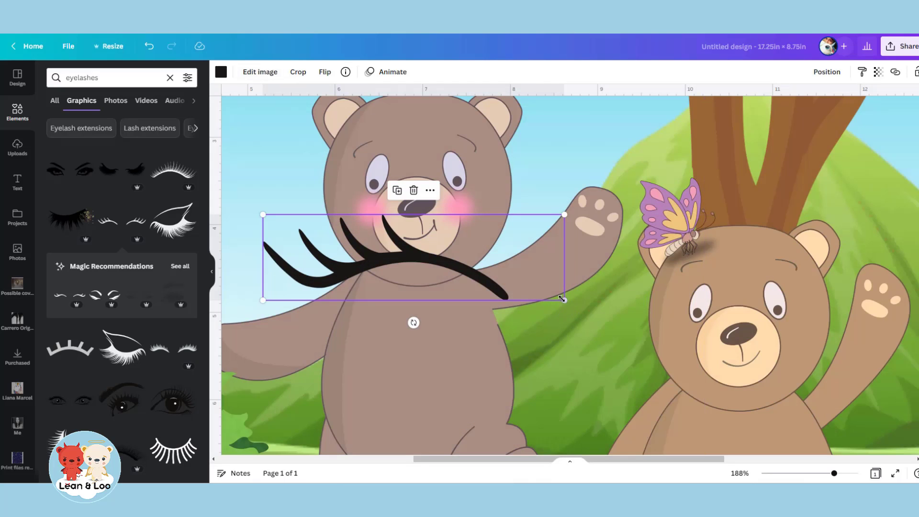
Shrink the eyelash to eye size and place it above the bear's left eye.
{"action": "left_click_drag", "start_coordinate": [562, 299], "coordinate": [384, 156]}
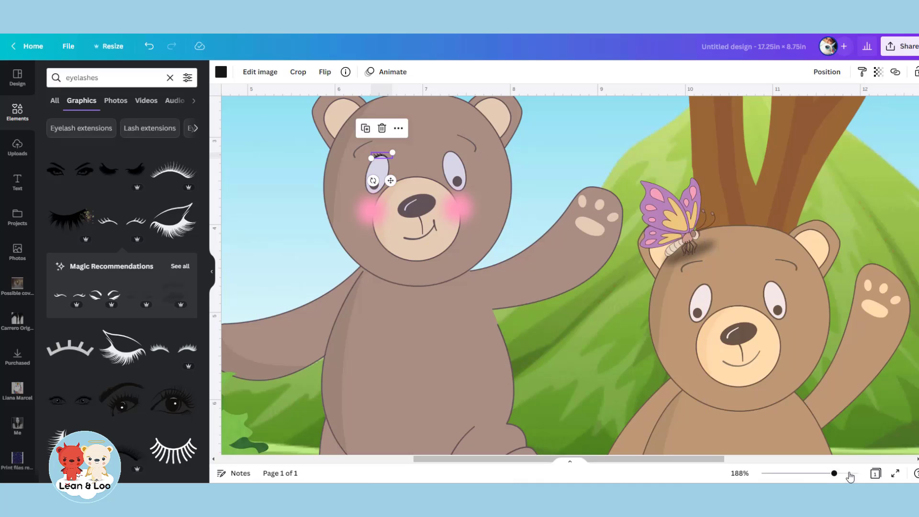
{"action": "left_click", "coordinate": [851, 474]}
{"action": "scroll", "coordinate": [473, 347], "scroll_direction": "up", "scroll_amount": 4}
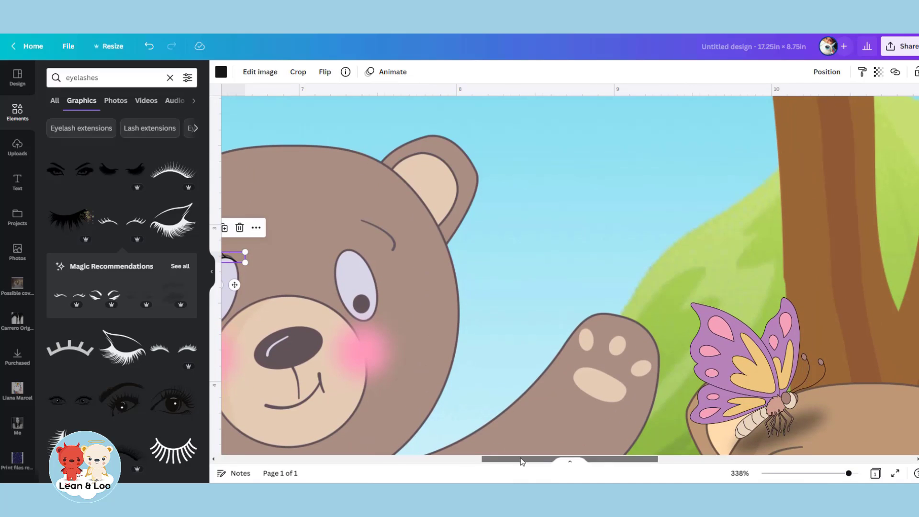
{"action": "left_click_drag", "start_coordinate": [484, 460], "coordinate": [411, 460]}
{"action": "left_click_drag", "start_coordinate": [530, 255], "coordinate": [530, 256]}
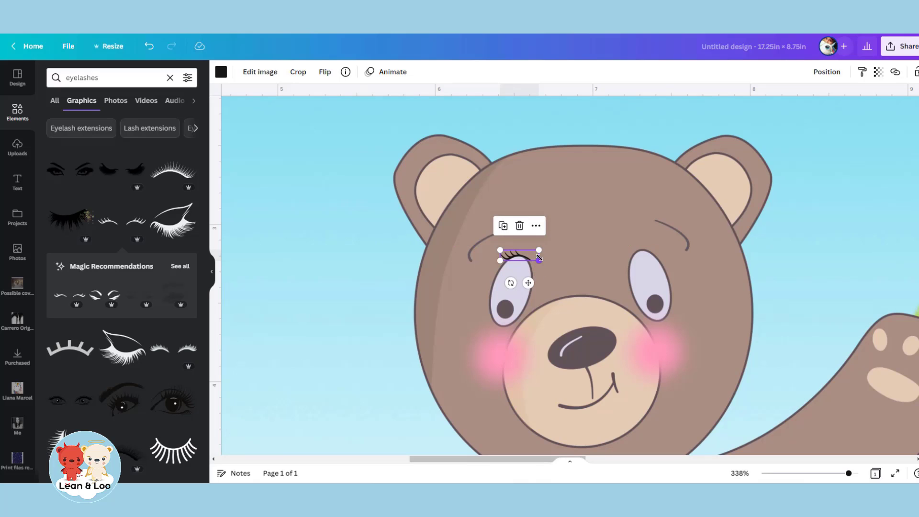
Recolour the eyelash to the eye-outline shade #605358 with the eyedropper.
{"action": "left_click", "coordinate": [221, 72]}
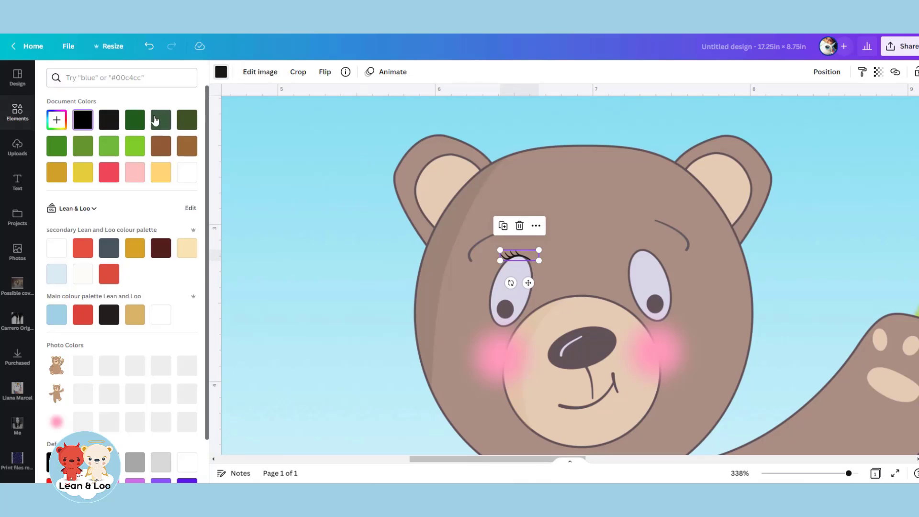
{"action": "left_click", "coordinate": [56, 120]}
{"action": "left_click", "coordinate": [174, 221]}
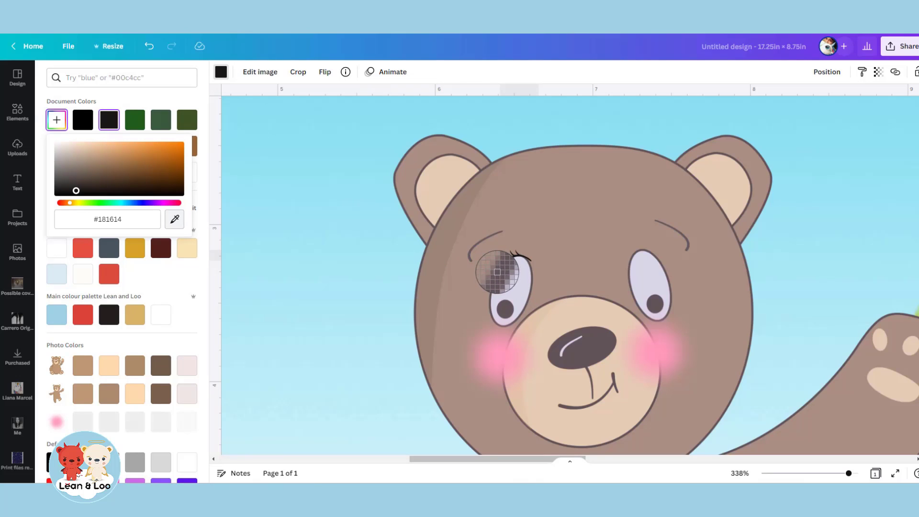
{"action": "left_click", "coordinate": [499, 273]}
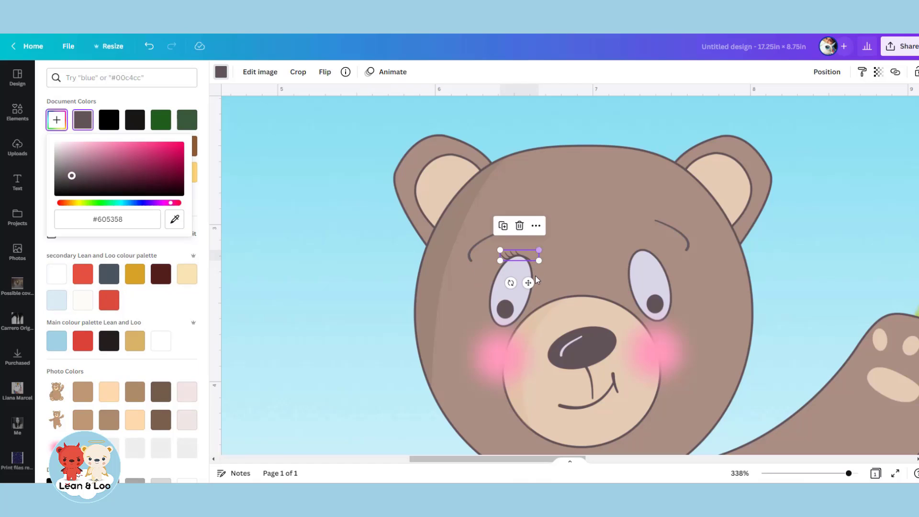
Duplicate and flip the eyelash, placing the copy above the right eye and aligning the left one.
{"action": "key", "text": "ctrl+d"}
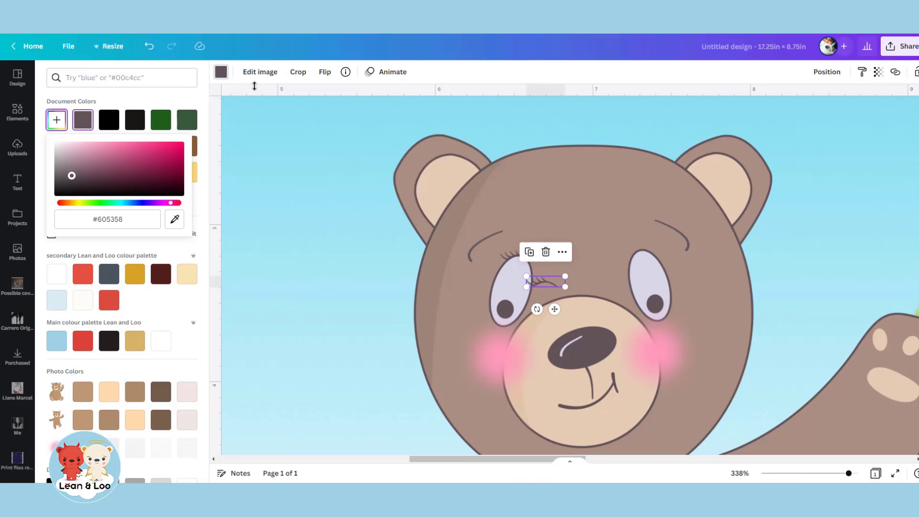
{"action": "left_click", "coordinate": [324, 72]}
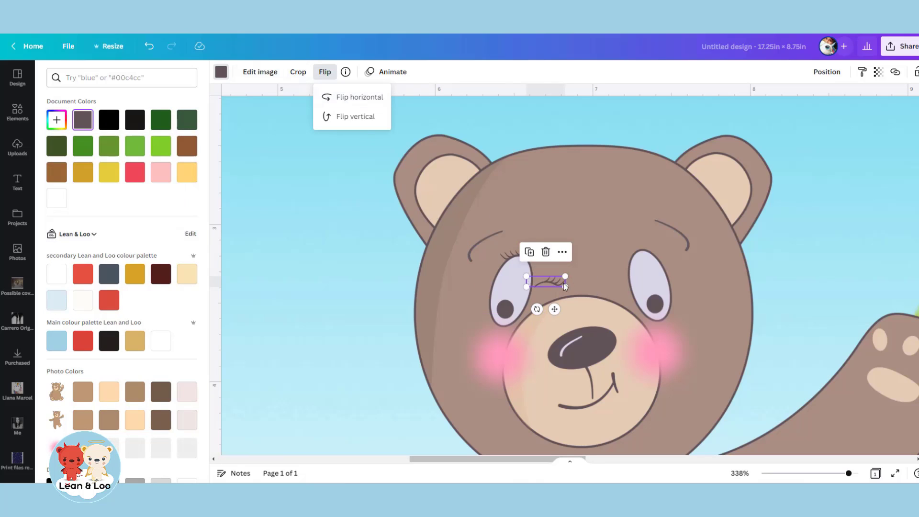
{"action": "left_click_drag", "start_coordinate": [564, 286], "coordinate": [662, 255]}
{"action": "left_click", "coordinate": [512, 253]}
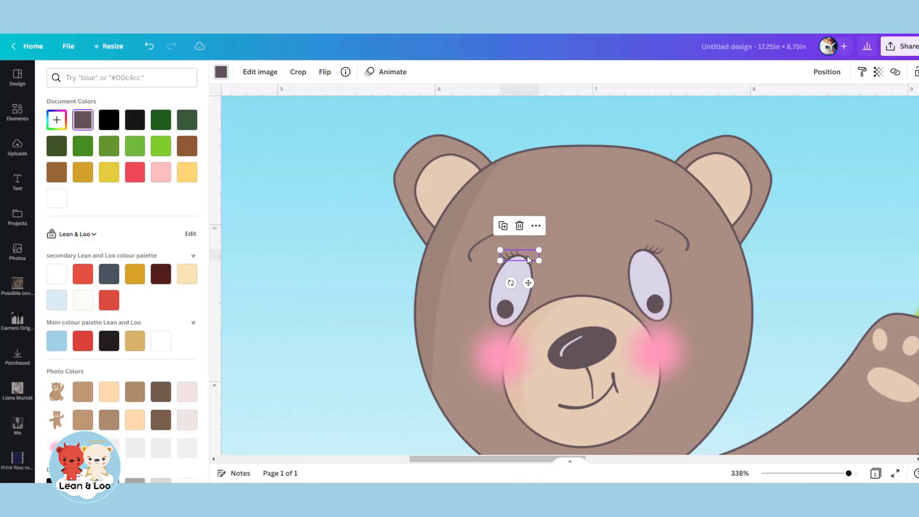
{"action": "left_click_drag", "start_coordinate": [513, 255], "coordinate": [526, 255]}
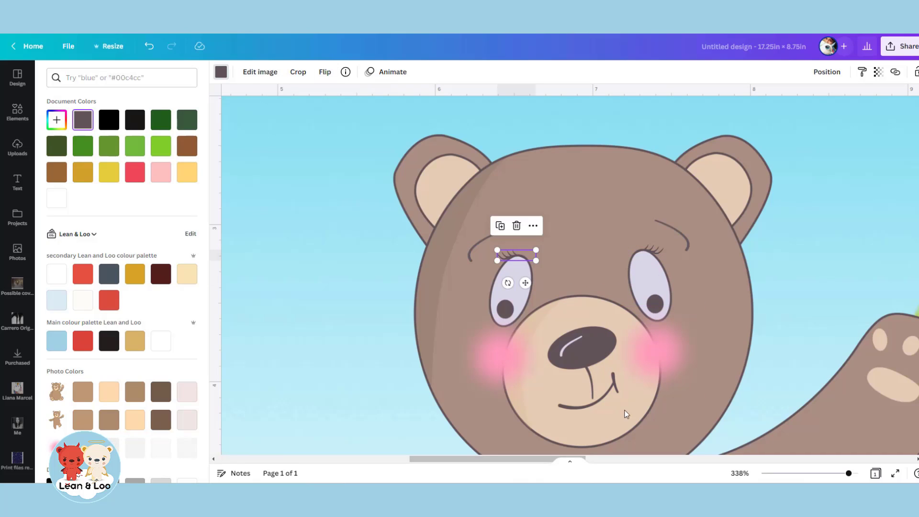
Zoom out and nudge the pink cheek blush to the right.
{"action": "left_click", "coordinate": [807, 474]}
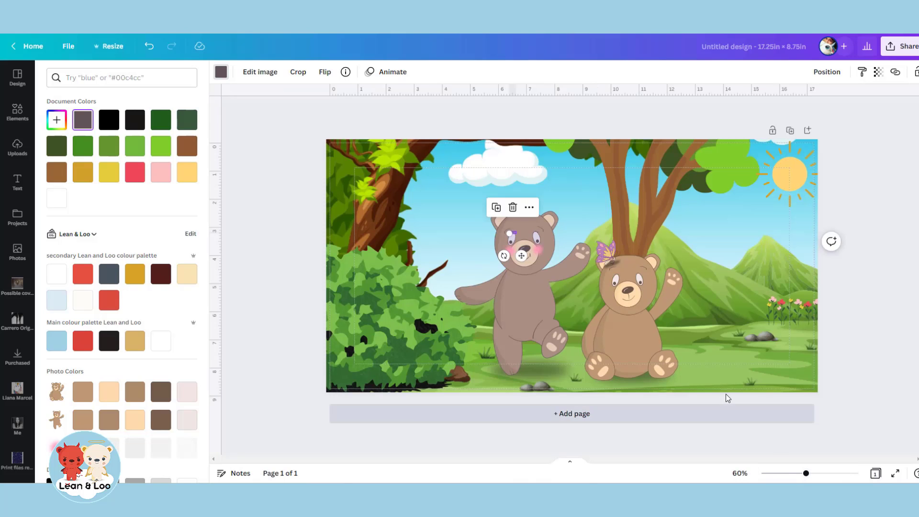
{"action": "key", "text": "Escape"}
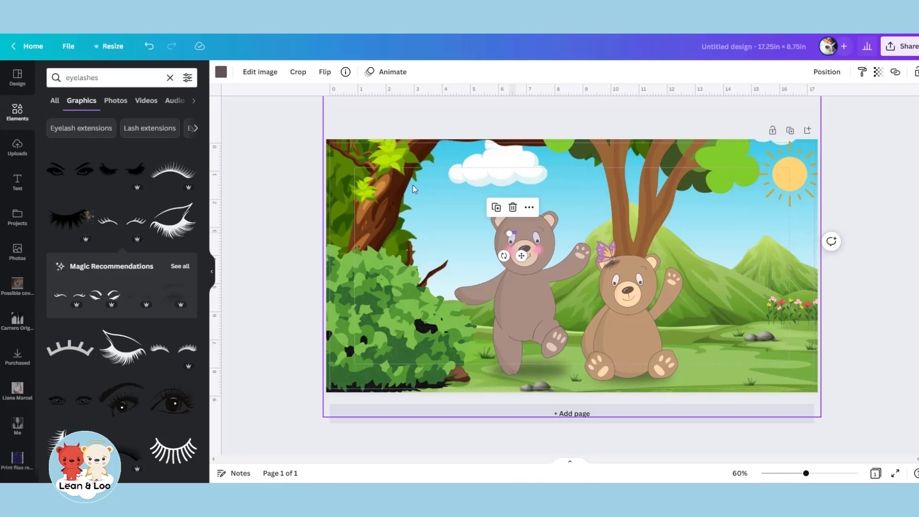
{"action": "left_click", "coordinate": [414, 186]}
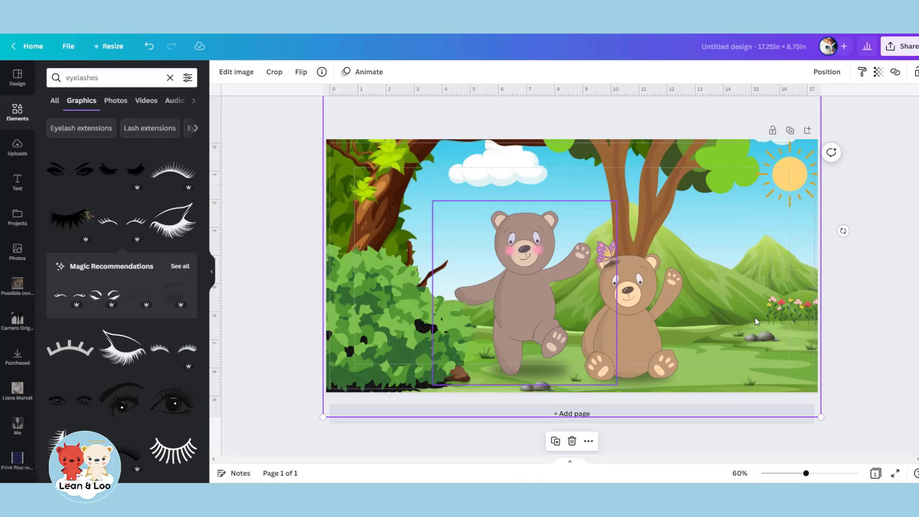
{"action": "left_click", "coordinate": [509, 258]}
{"action": "left_click_drag", "start_coordinate": [510, 250], "coordinate": [544, 251]}
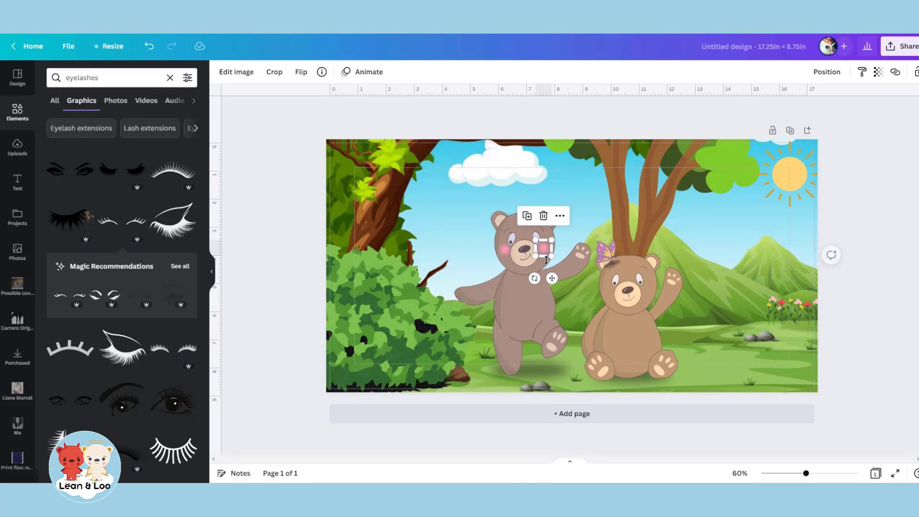
Add the red skirt from a 'skirt' search, shrink it and move it to the left bear's waist.
{"action": "left_click", "coordinate": [74, 79]}
{"action": "type", "text": "skirt"}
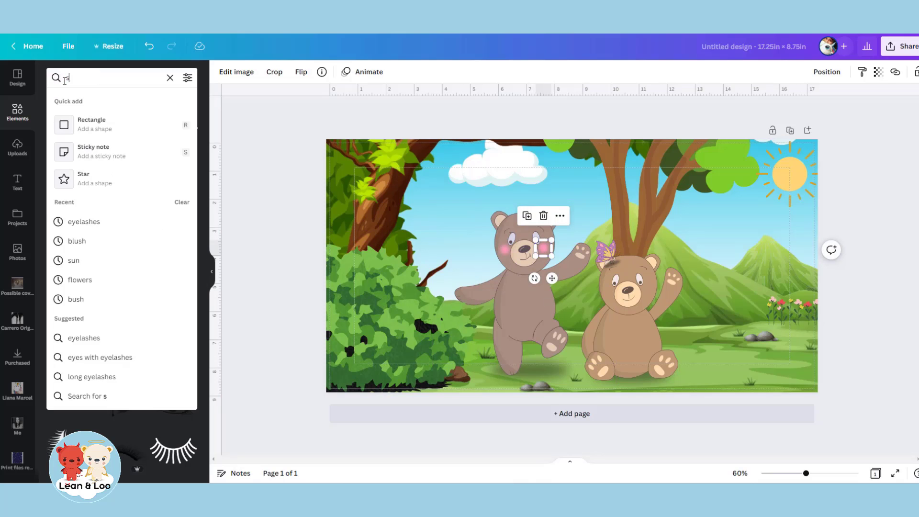
{"action": "key", "text": "Return"}
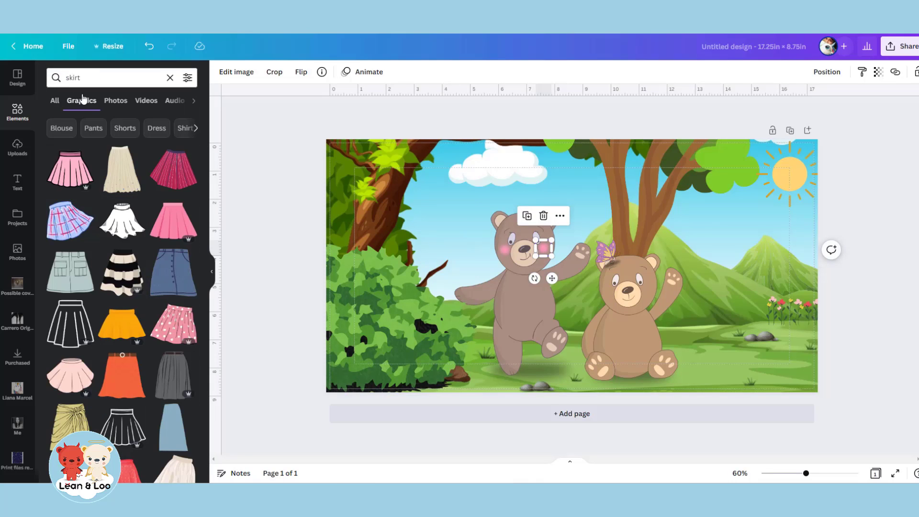
{"action": "scroll", "coordinate": [155, 264], "scroll_direction": "down", "scroll_amount": 5}
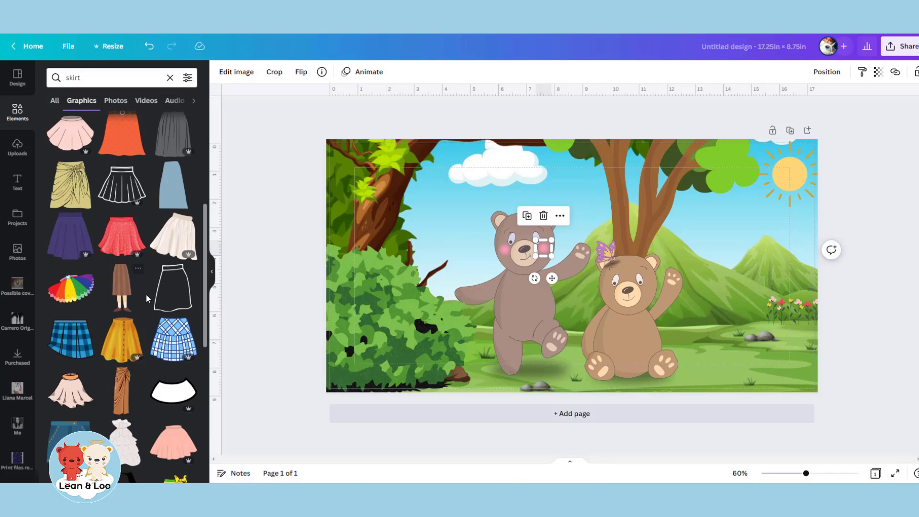
{"action": "scroll", "coordinate": [166, 372], "scroll_direction": "down", "scroll_amount": 4}
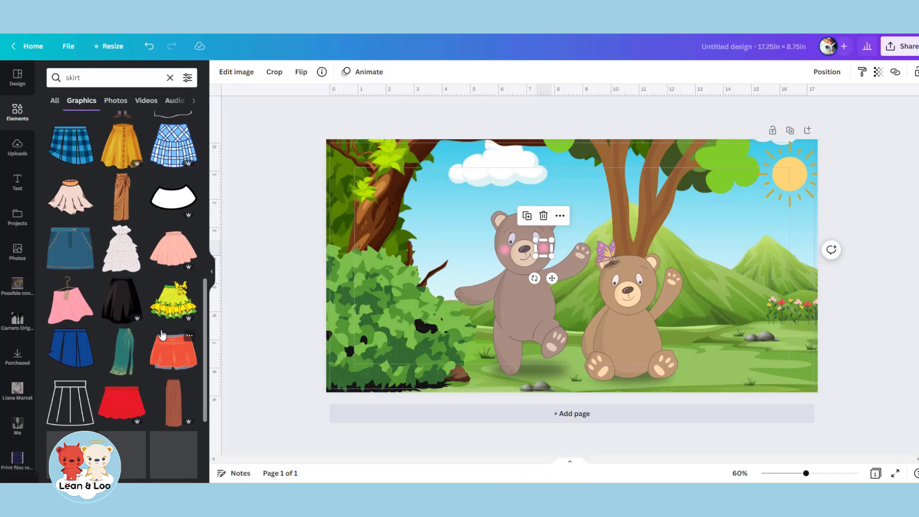
{"action": "scroll", "coordinate": [161, 336], "scroll_direction": "down", "scroll_amount": 1}
{"action": "left_click", "coordinate": [122, 354]}
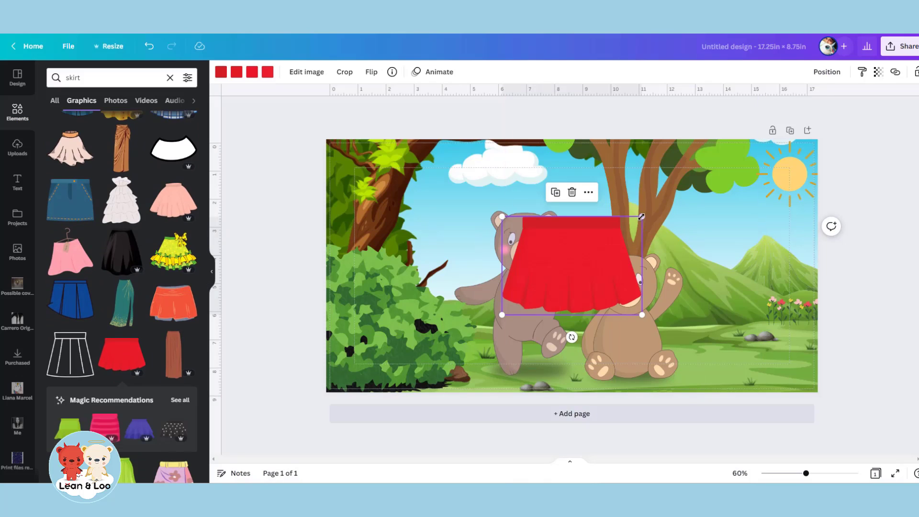
{"action": "left_click_drag", "start_coordinate": [642, 216], "coordinate": [605, 237]}
{"action": "left_click_drag", "start_coordinate": [563, 282], "coordinate": [538, 331]}
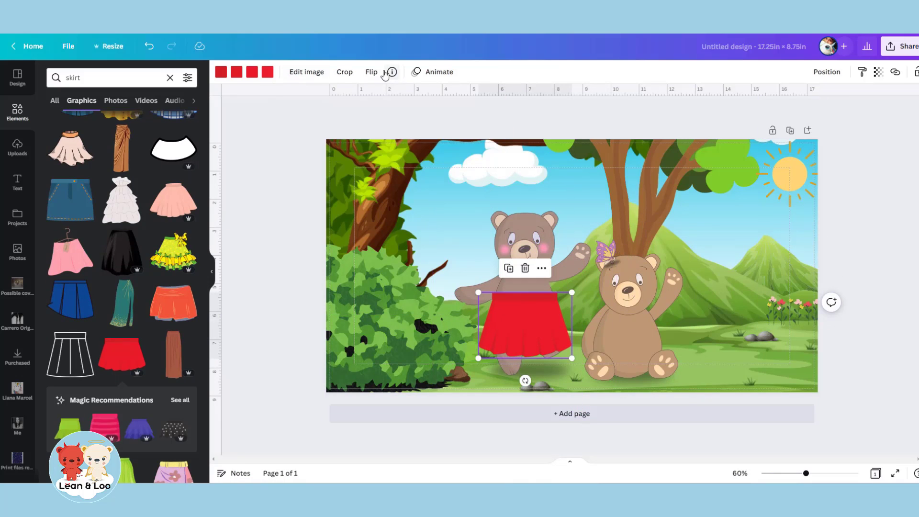
Crop the top off the skirt and move it up onto the bear's waist.
{"action": "left_click", "coordinate": [345, 71]}
{"action": "left_click_drag", "start_coordinate": [478, 294], "coordinate": [476, 318]}
{"action": "left_click", "coordinate": [234, 71]}
{"action": "left_click_drag", "start_coordinate": [537, 332], "coordinate": [565, 311]}
Fine-tune the skirt to 2.7 by 1.1 and raise it slightly on the bear.
{"action": "left_click", "coordinate": [827, 474]}
{"action": "scroll", "coordinate": [501, 358], "scroll_direction": "down", "scroll_amount": 2}
{"action": "left_click_drag", "start_coordinate": [484, 290], "coordinate": [488, 289]}
{"action": "left_click_drag", "start_coordinate": [552, 267], "coordinate": [544, 271]}
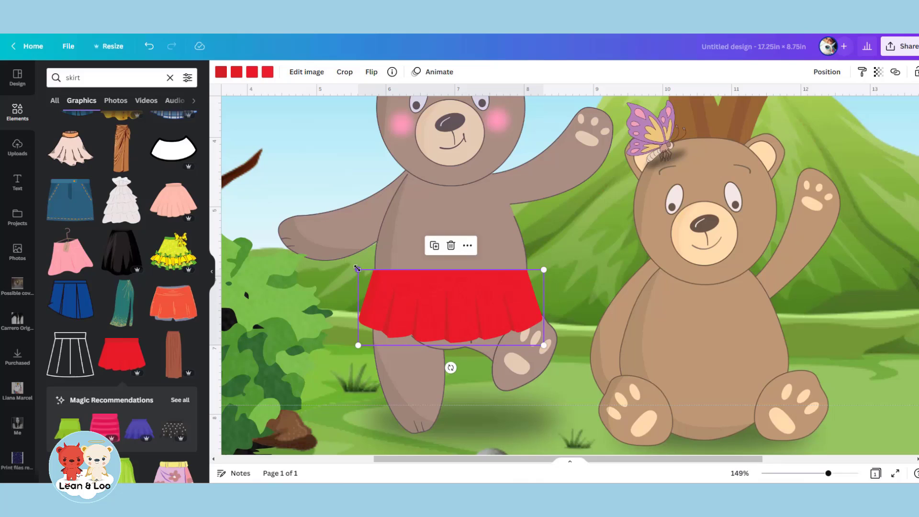
{"action": "left_click_drag", "start_coordinate": [358, 268], "coordinate": [359, 269]}
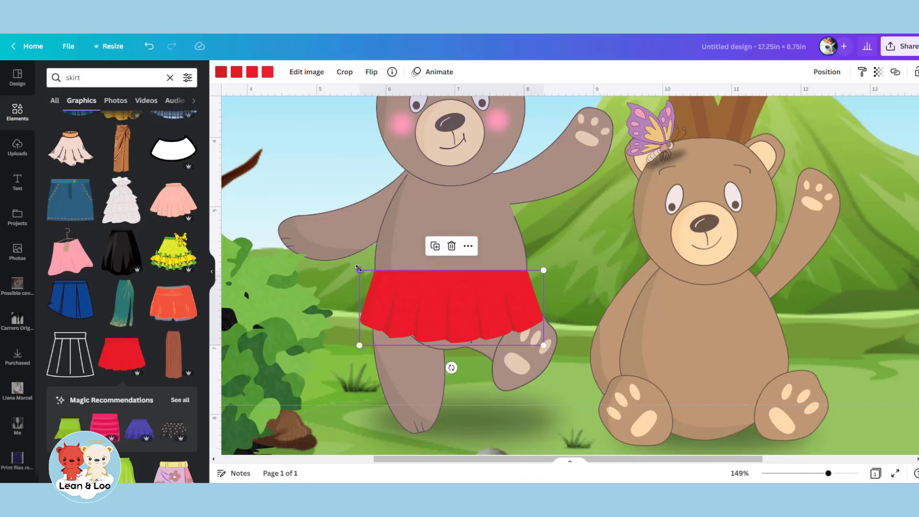
{"action": "left_click_drag", "start_coordinate": [489, 285], "coordinate": [486, 276]}
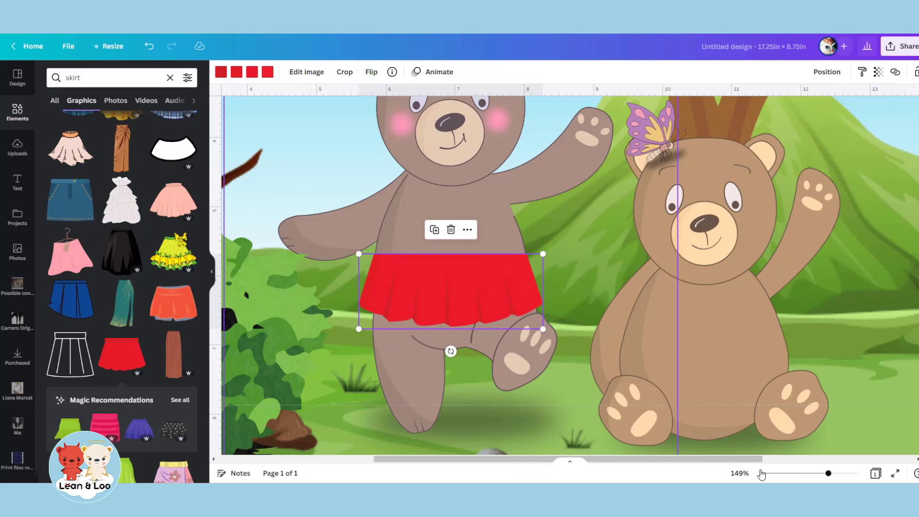
{"action": "left_click", "coordinate": [807, 478]}
{"action": "left_click", "coordinate": [760, 242]}
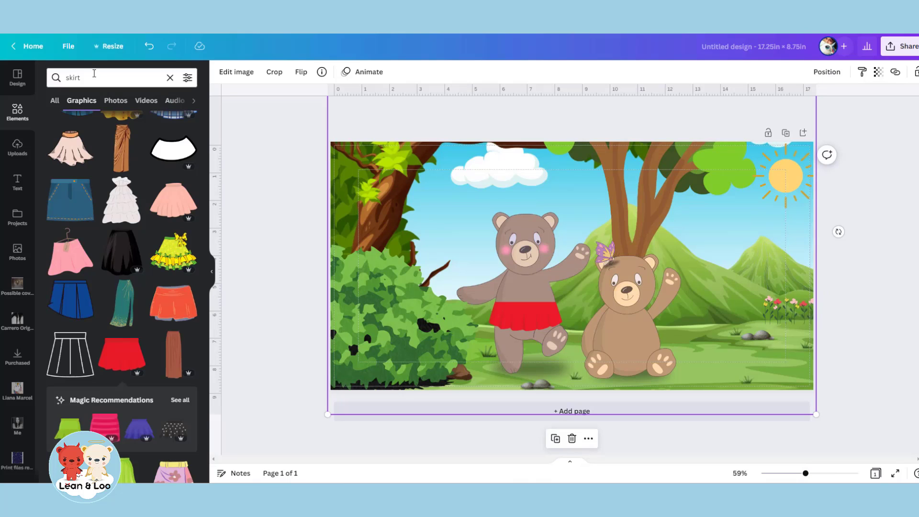
Place the striped party hat from a 'hat' search on the bear's head, shrunk to fit.
{"action": "left_click", "coordinate": [59, 76]}
{"action": "type", "text": "hat"}
{"action": "key", "text": "Return"}
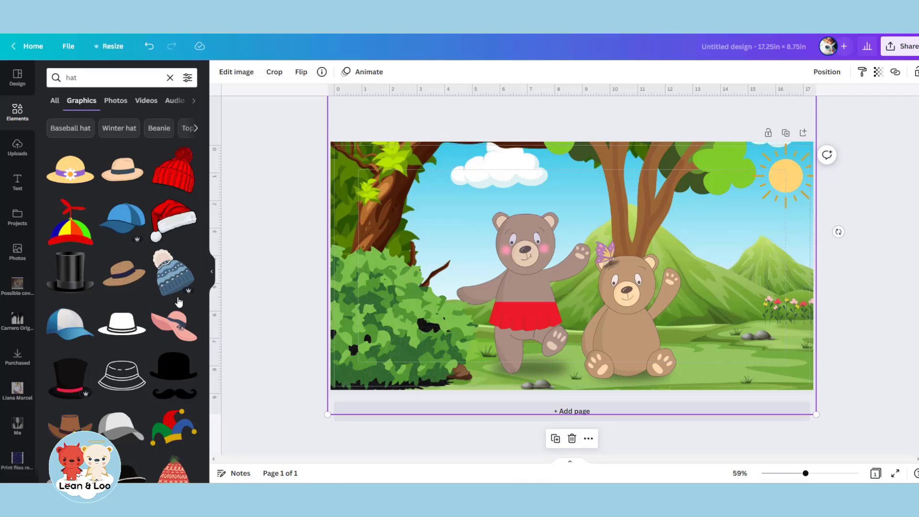
{"action": "scroll", "coordinate": [147, 259], "scroll_direction": "down", "scroll_amount": 4}
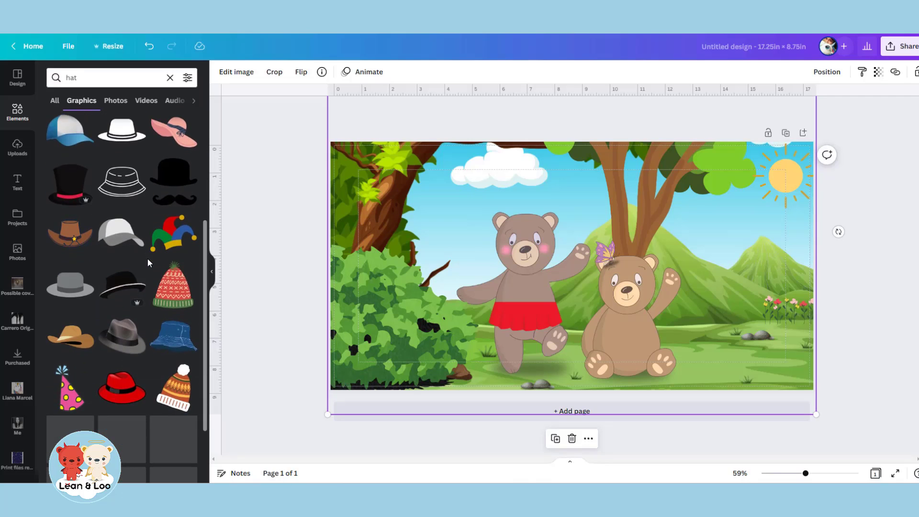
{"action": "scroll", "coordinate": [148, 259], "scroll_direction": "down", "scroll_amount": 2}
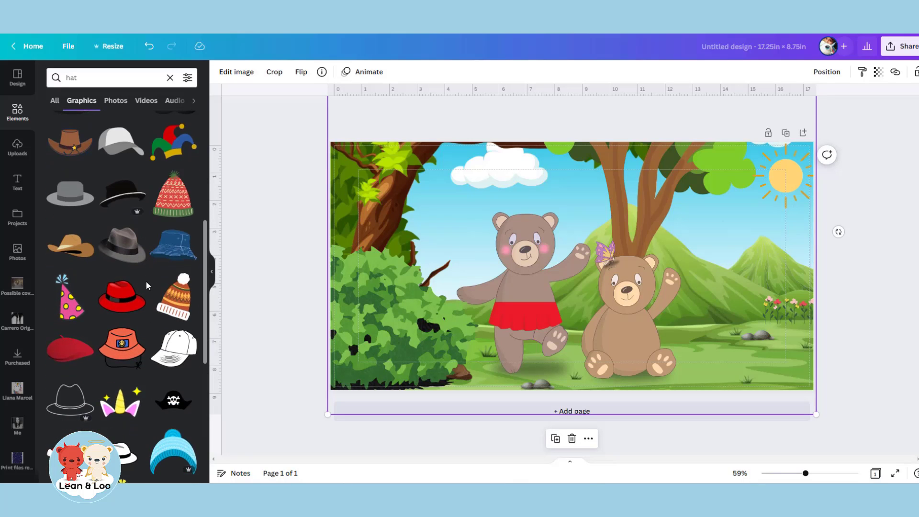
{"action": "scroll", "coordinate": [146, 281], "scroll_direction": "down", "scroll_amount": 3}
{"action": "scroll", "coordinate": [145, 281], "scroll_direction": "down", "scroll_amount": 3}
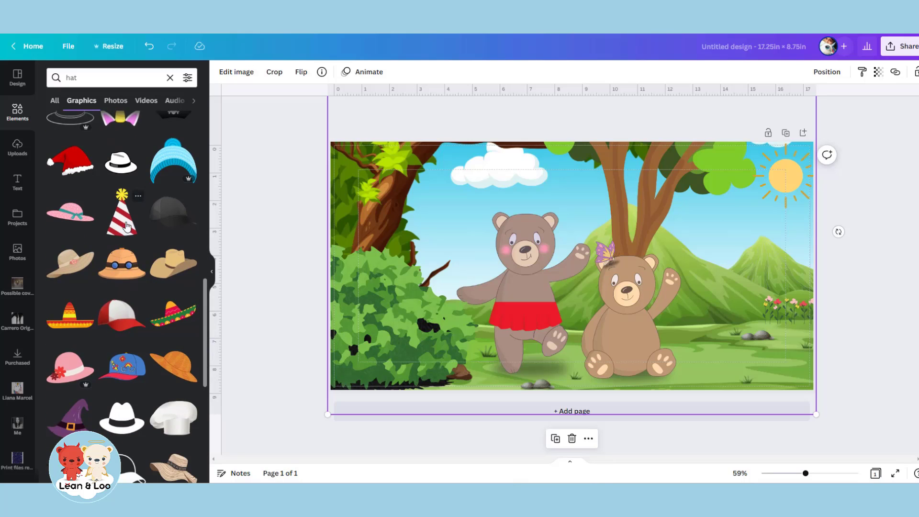
{"action": "left_click_drag", "start_coordinate": [130, 226], "coordinate": [599, 316]}
{"action": "left_click_drag", "start_coordinate": [539, 316], "coordinate": [527, 210]}
Sample the skirt red into the document colours, then view the scene at 80%.
{"action": "left_click", "coordinate": [221, 72]}
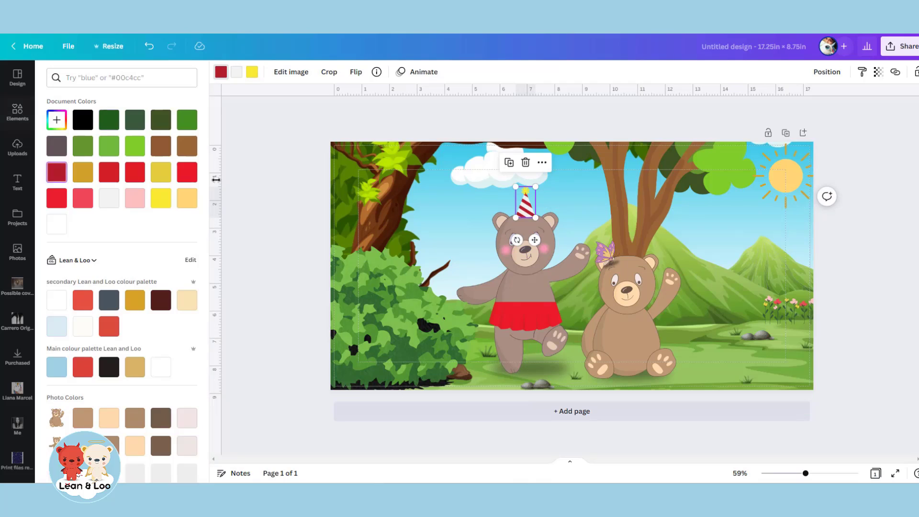
{"action": "left_click", "coordinate": [54, 121]}
{"action": "left_click", "coordinate": [174, 219]}
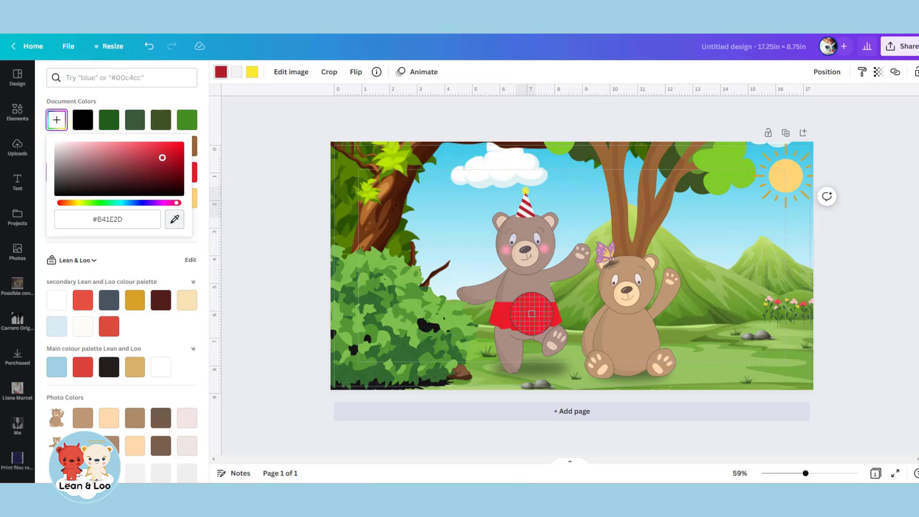
{"action": "left_click", "coordinate": [532, 314]}
{"action": "left_click", "coordinate": [846, 305]}
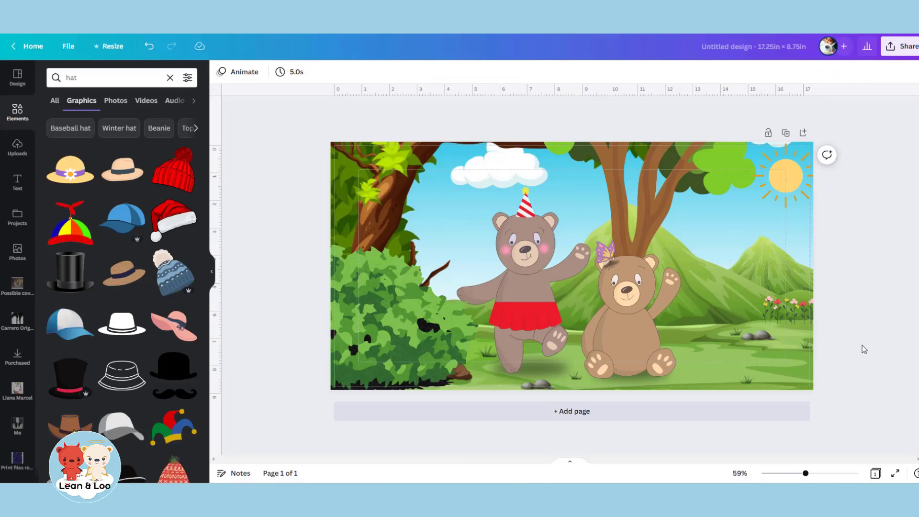
{"action": "left_click", "coordinate": [813, 474]}
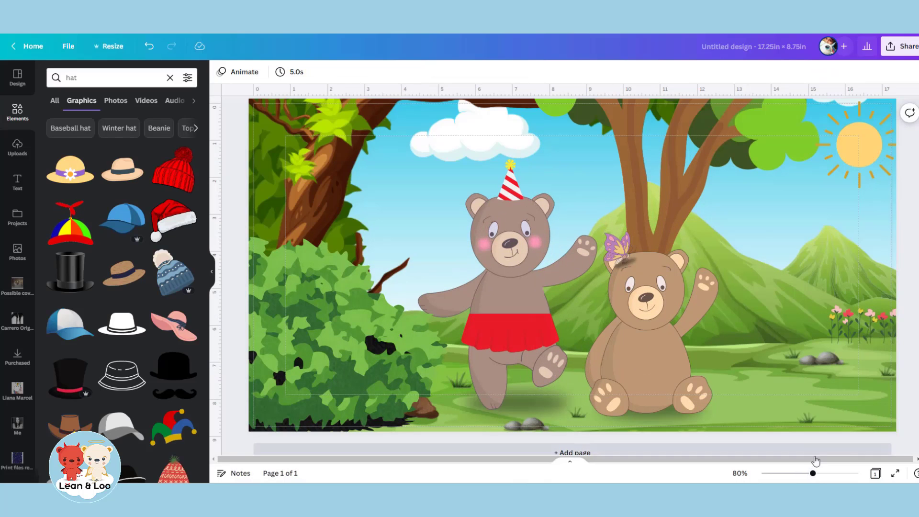